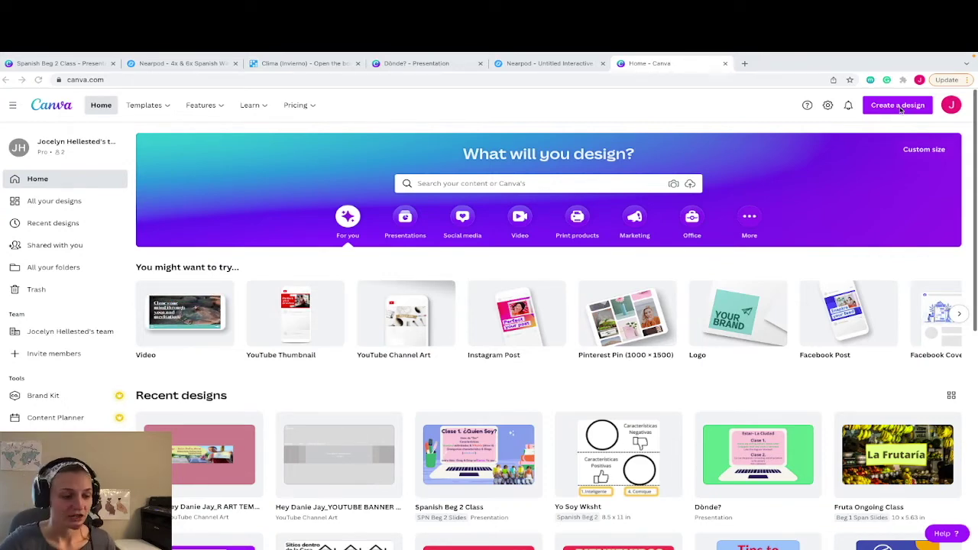
Open the Create a design dropdown on the Canva home page
left_click(894, 107)
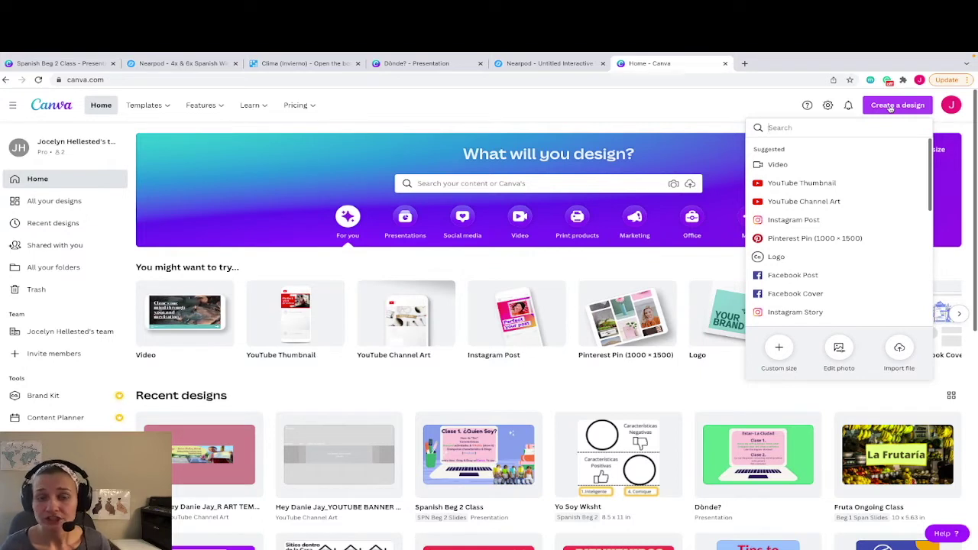
Choose Custom size to create a blank 8.5 × 11 in design
left_click(780, 351)
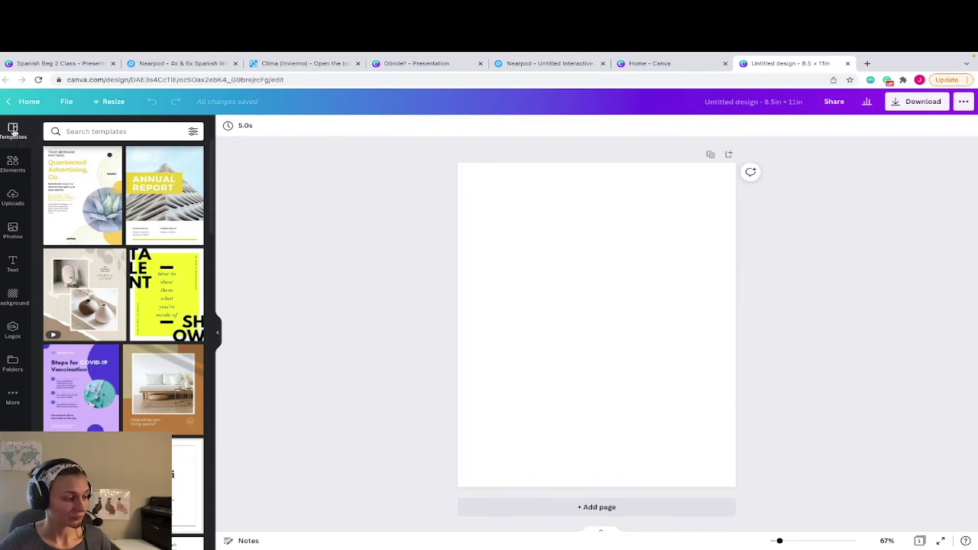
Search the templates for 'Word searches'
left_click(85, 131)
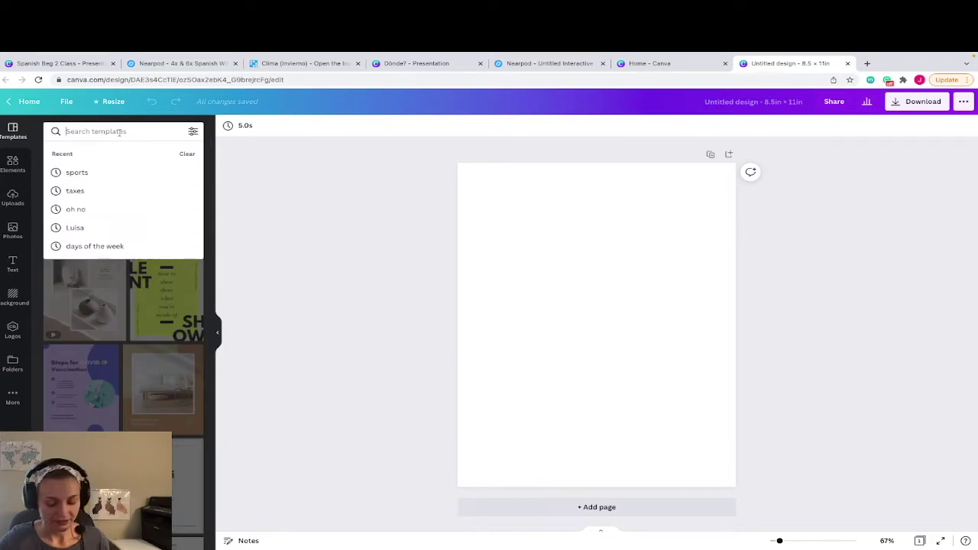
type("Word sear")
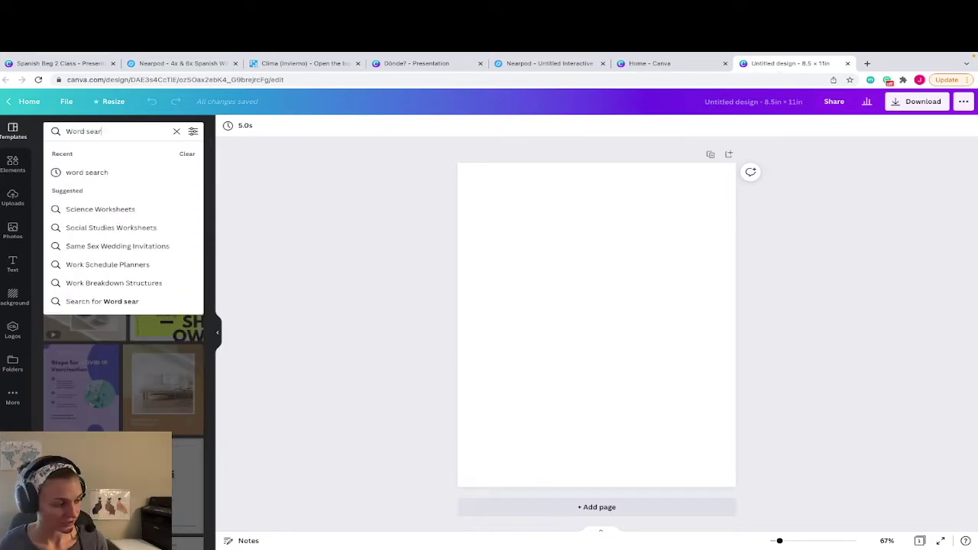
type("ches")
key("Return")
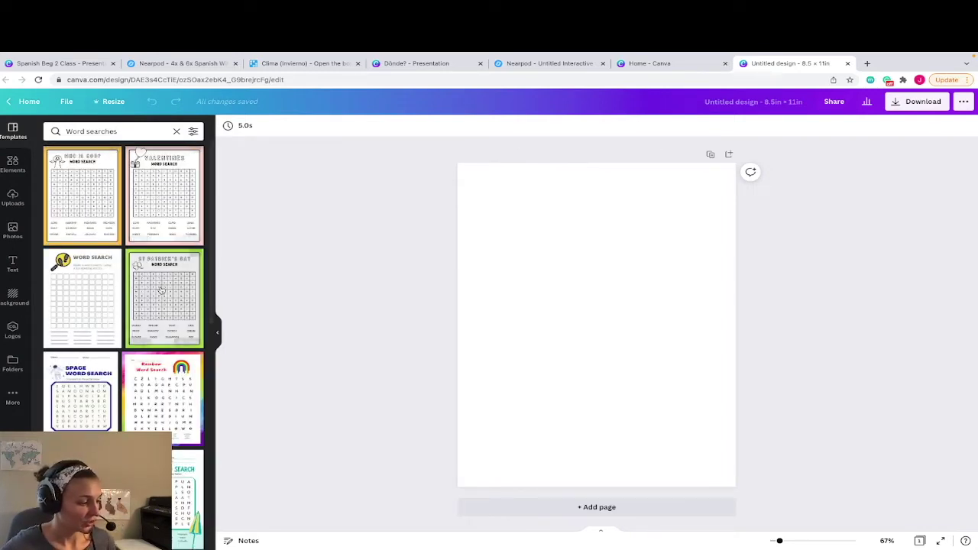
Scroll down the word-search results to find the Animal Word Search template
scroll(93, 289, "down", 1)
scroll(92, 288, "down", 1)
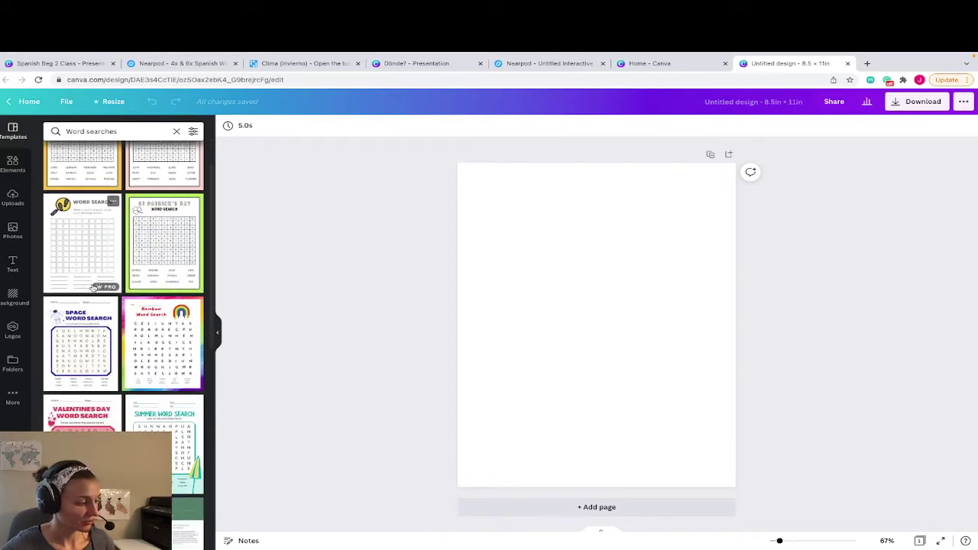
scroll(93, 288, "down", 2)
scroll(93, 291, "down", 1)
scroll(95, 292, "down", 3)
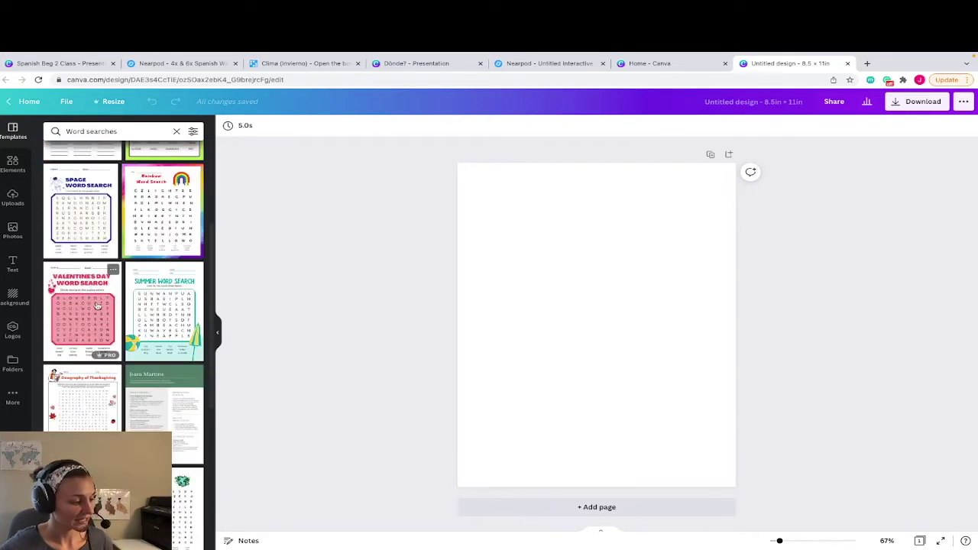
scroll(97, 306, "down", 1)
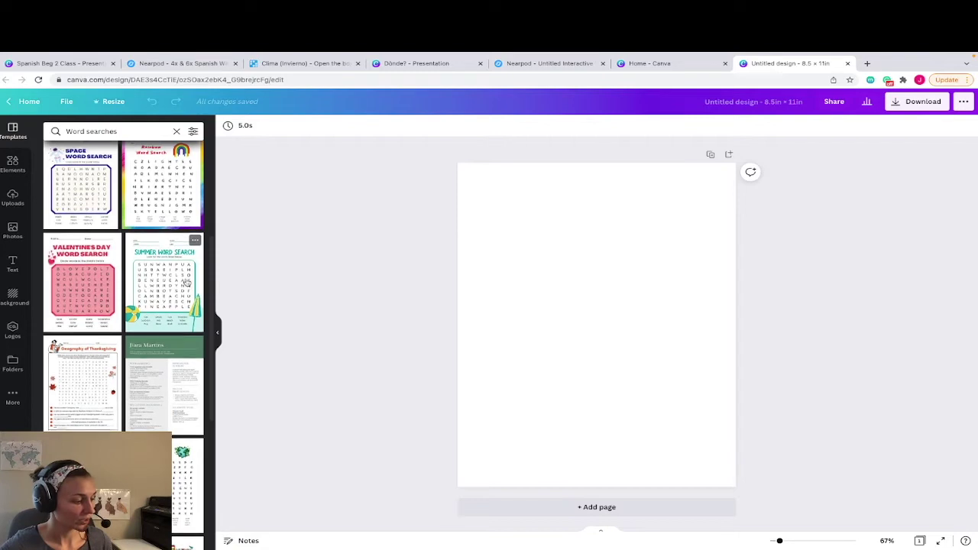
scroll(186, 283, "down", 2)
scroll(187, 283, "down", 2)
scroll(187, 283, "down", 1)
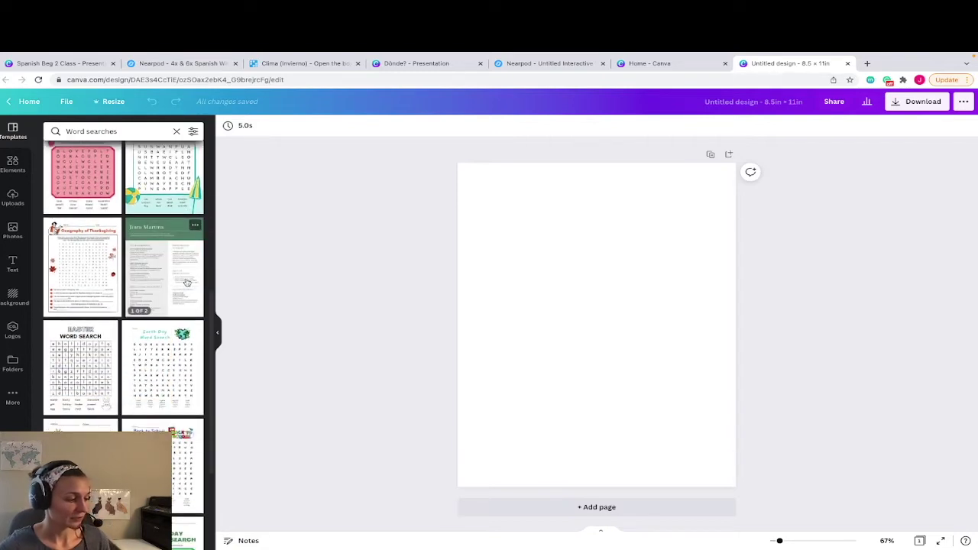
scroll(164, 321, "down", 1)
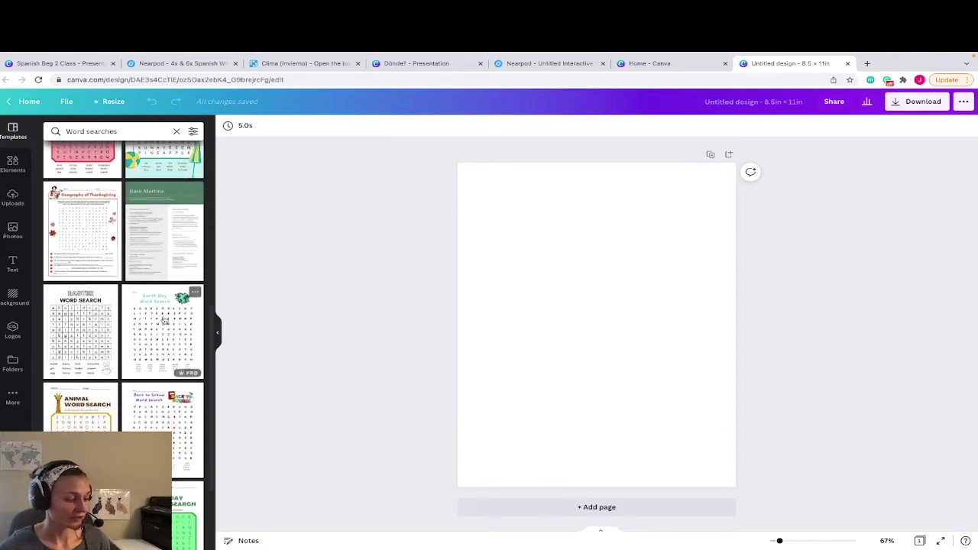
scroll(165, 321, "down", 1)
scroll(164, 321, "down", 1)
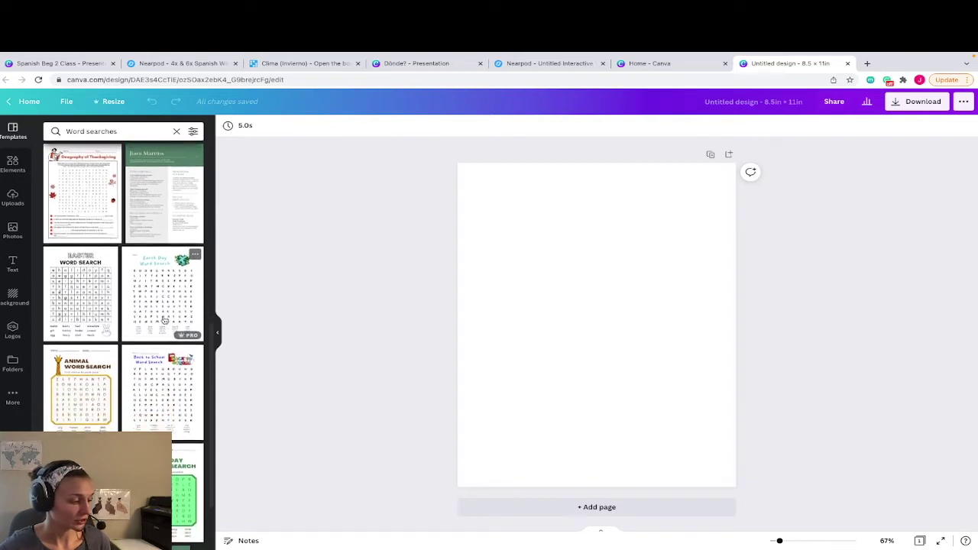
scroll(165, 321, "down", 1)
scroll(153, 317, "down", 1)
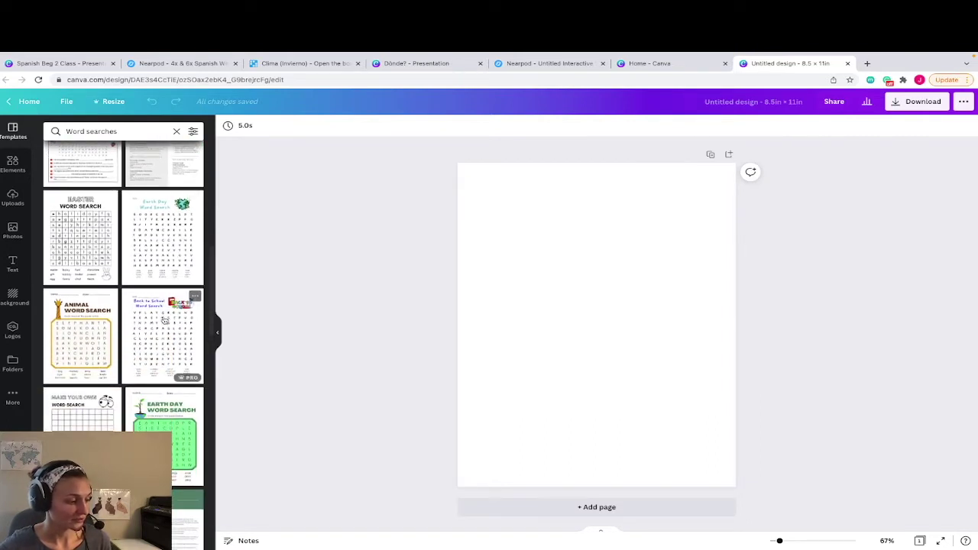
scroll(142, 311, "down", 1)
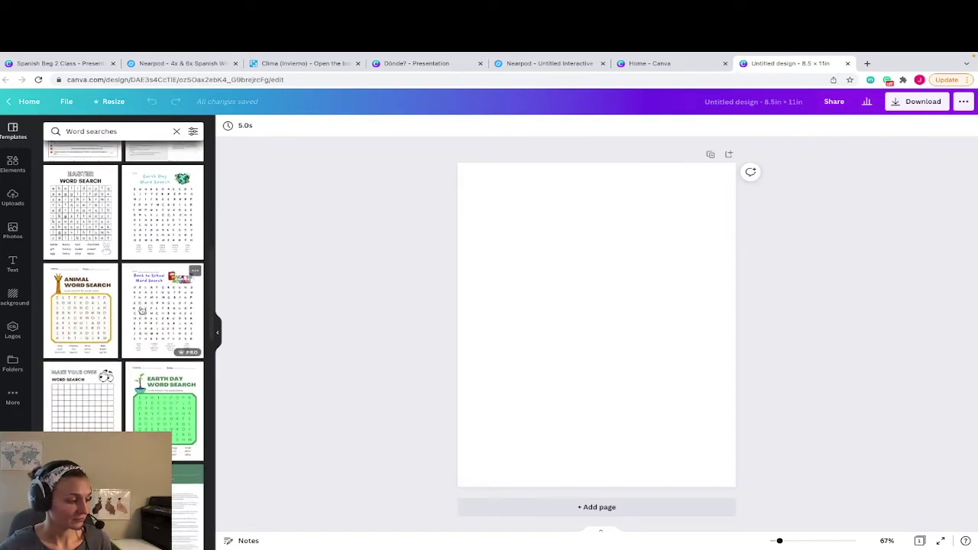
Apply the Animal Word Search template so its grid and word list fill the page
left_click(86, 293)
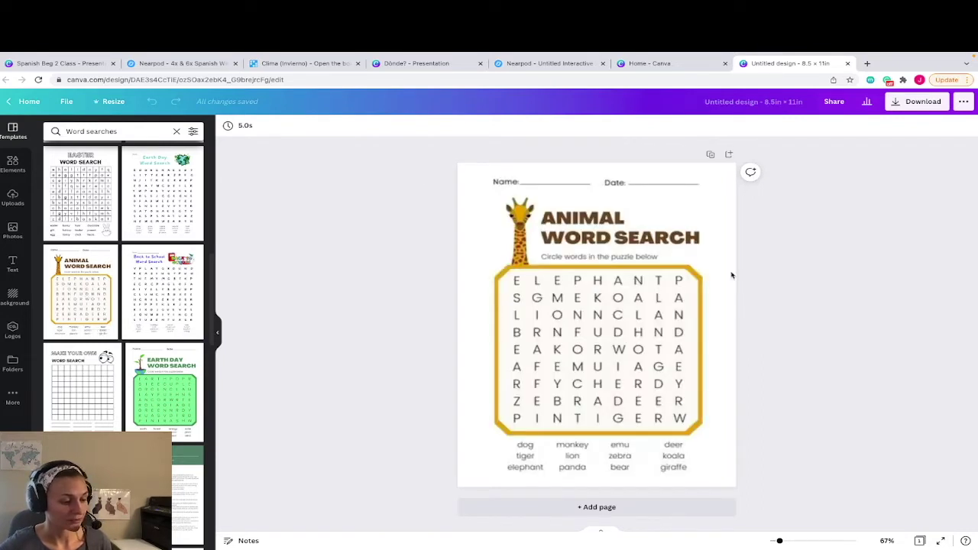
left_click(83, 301)
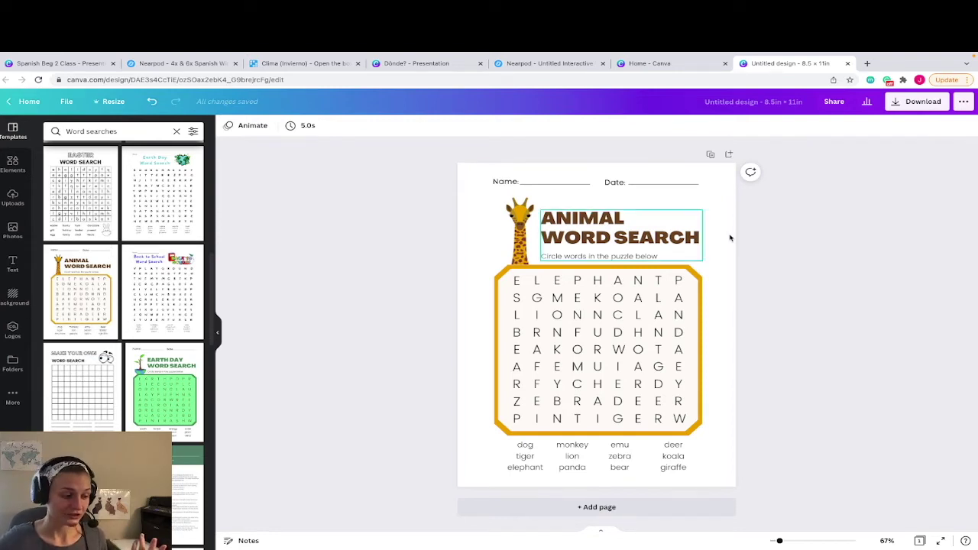
Download the Animal Word Search page with PNG as the file type
left_click(916, 108)
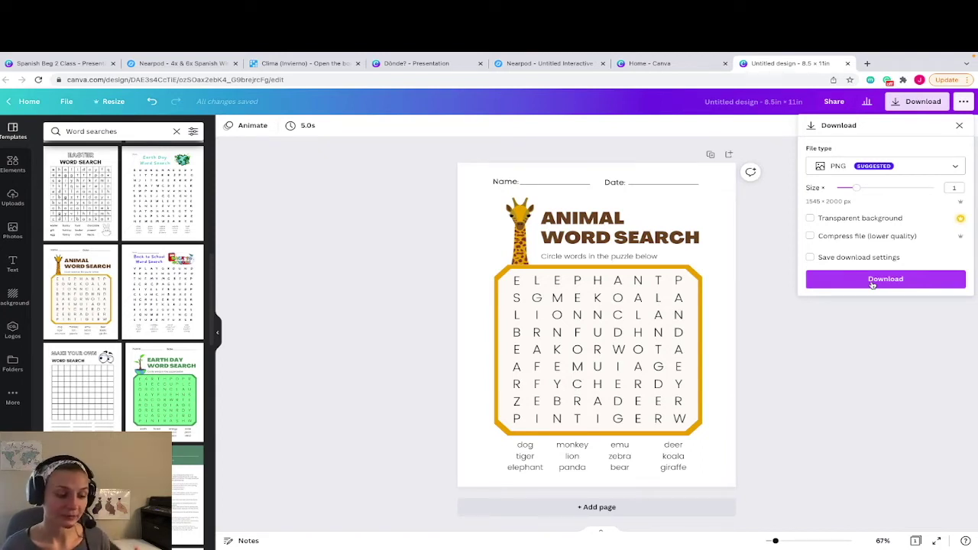
left_click(872, 281)
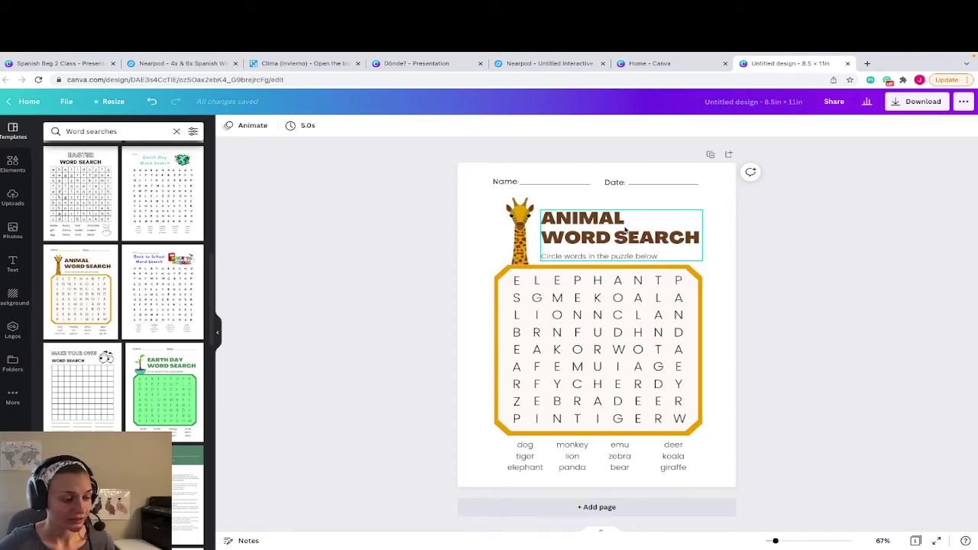
Retitle the worksheet 'Zoo Animal Word Search' and replace 'dog' with 'rhino' in the word list
left_click(625, 230)
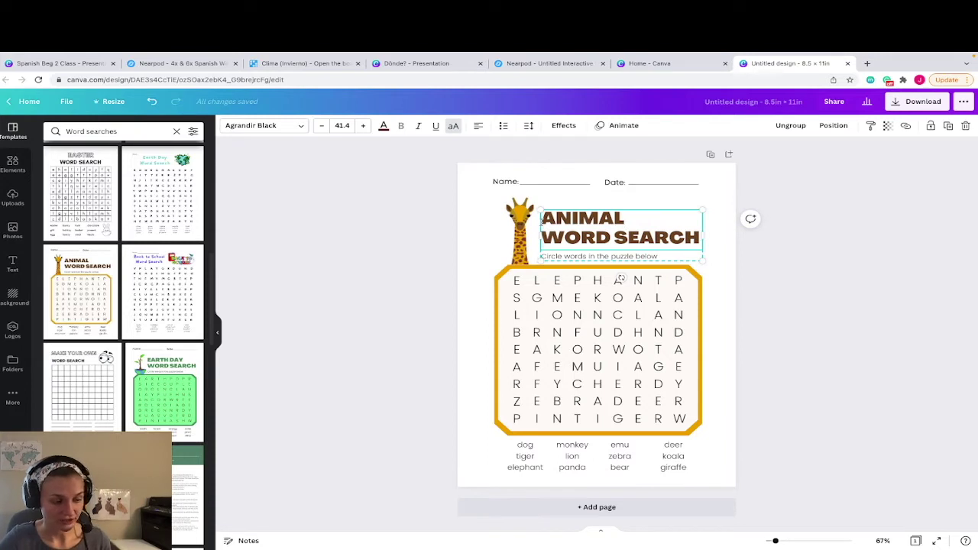
type("zoo")
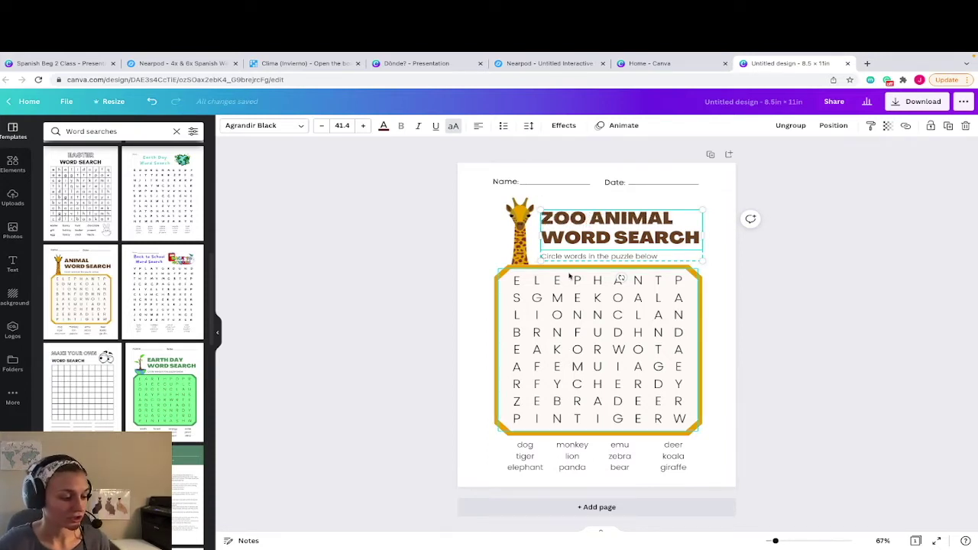
double_click(536, 448)
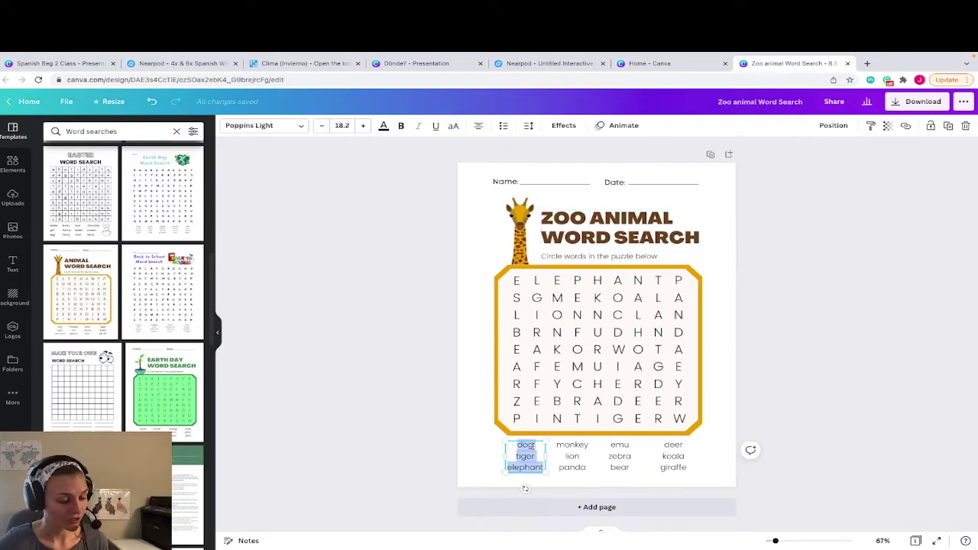
left_click(534, 445)
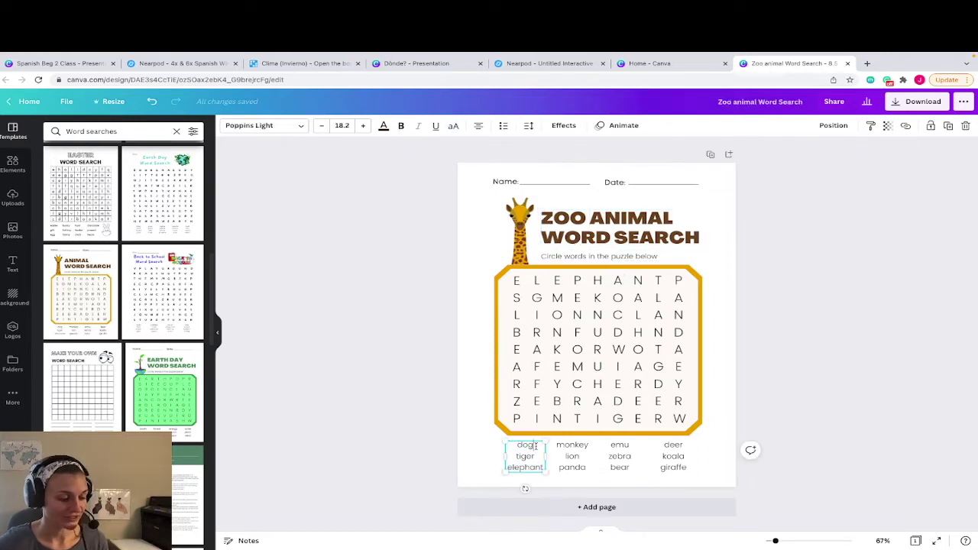
left_click_drag(536, 445, 512, 448)
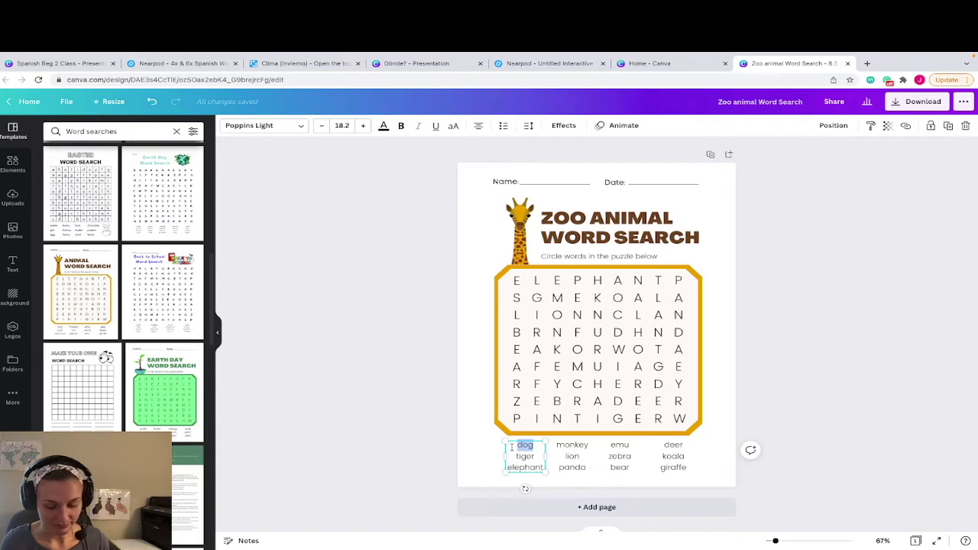
type("rhino")
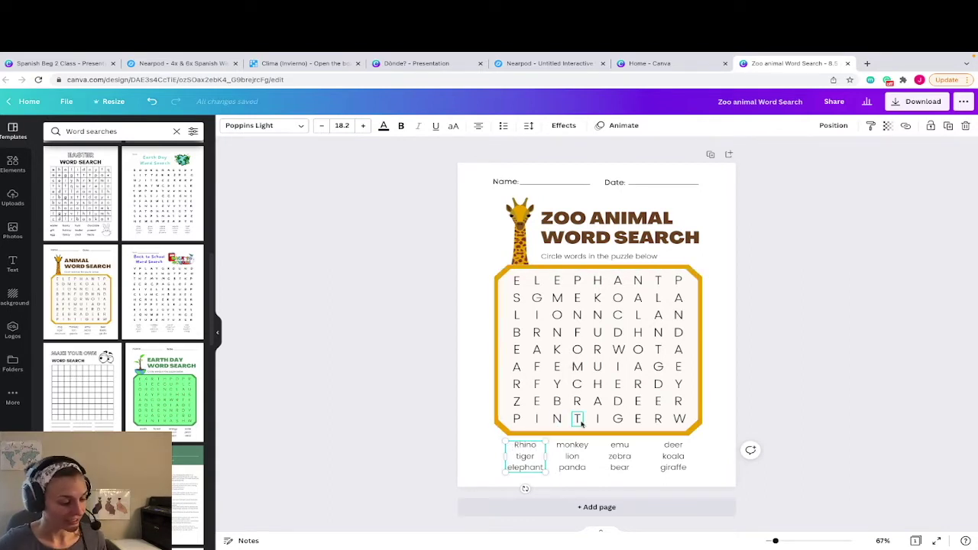
Change row 7 grid letters to H, I, N, O so RHINO reads across
left_click(536, 384)
type("E")
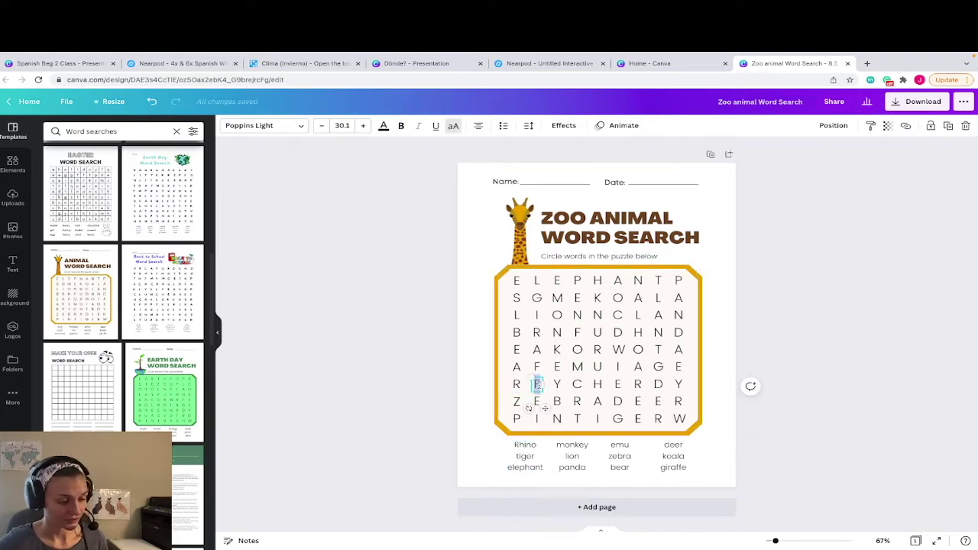
type("H")
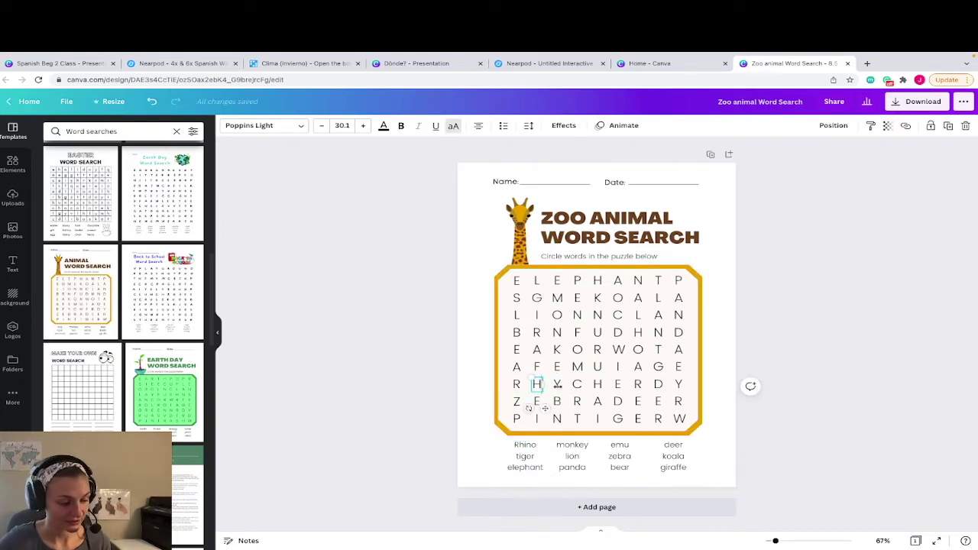
left_click(557, 384)
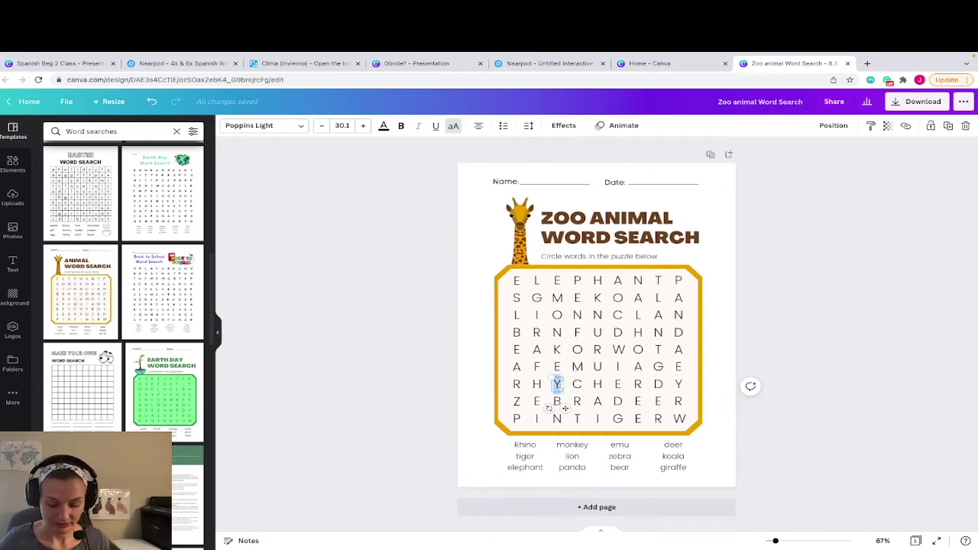
type("I")
left_click(578, 385)
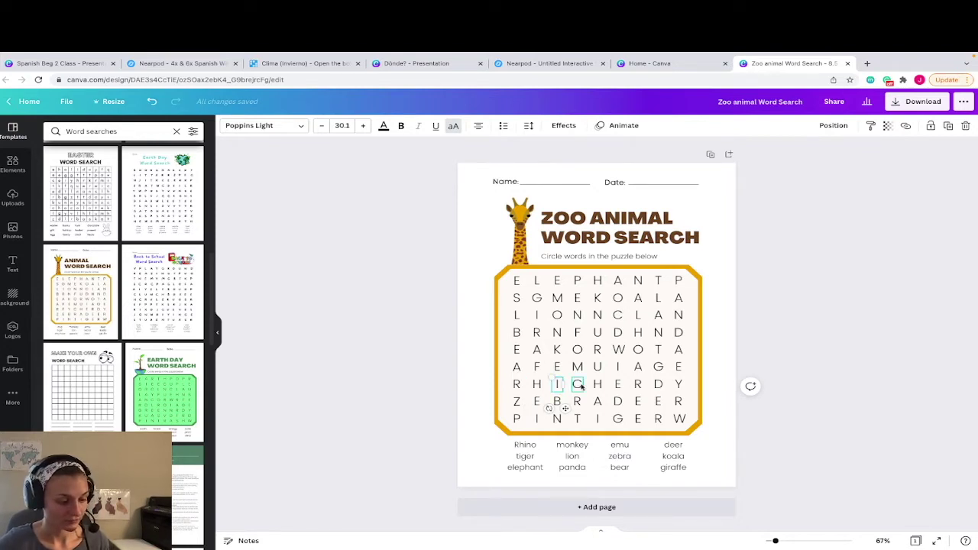
type("N")
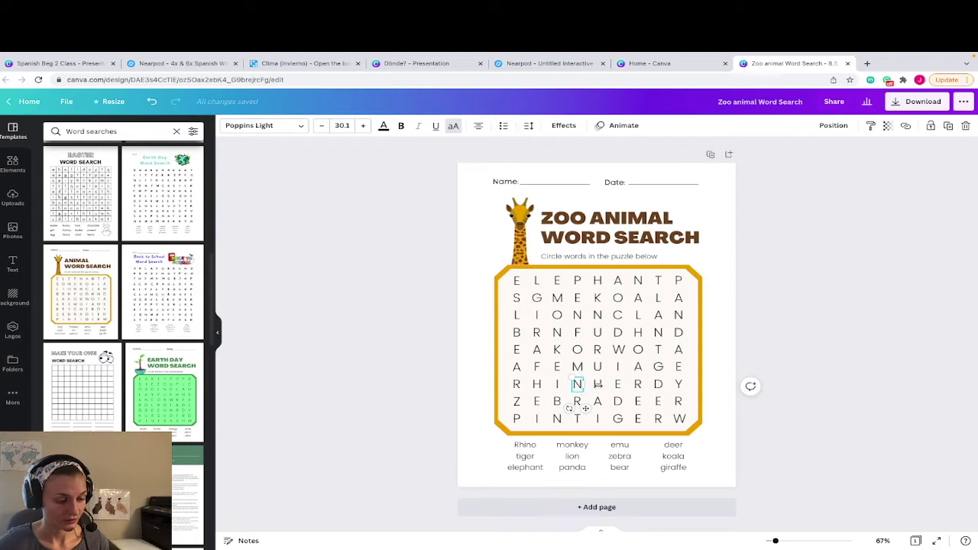
double_click(597, 384)
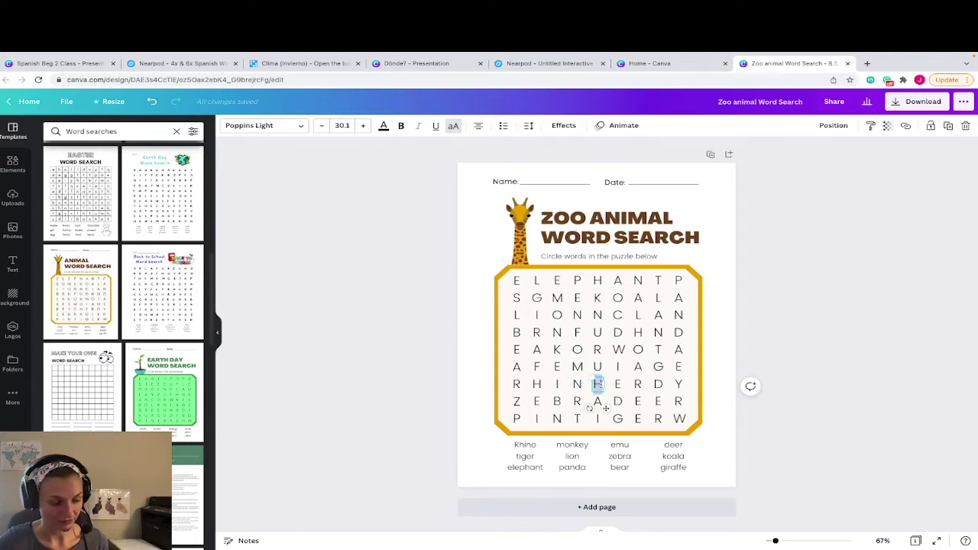
type("O")
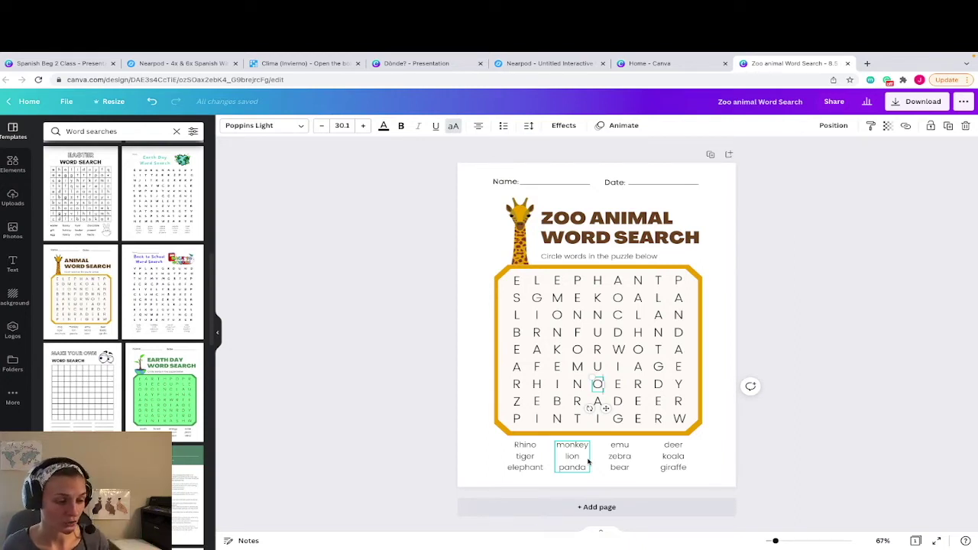
scroll(80, 324, "down", 3)
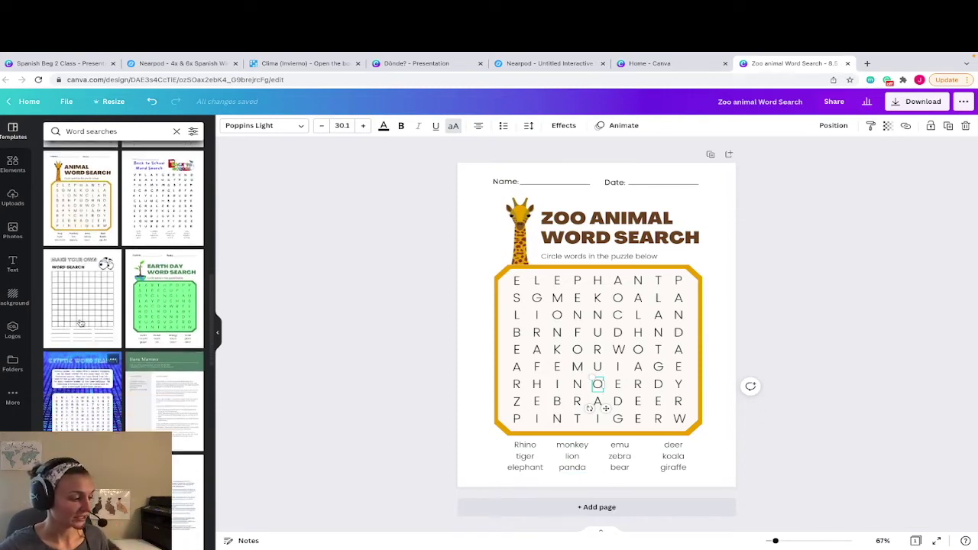
mouse_move(80, 298)
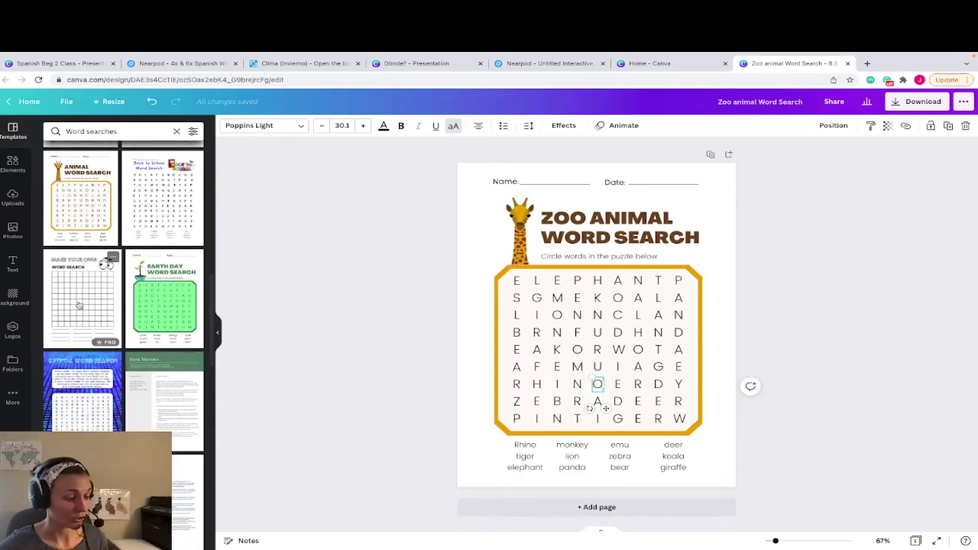
Add the Make Your Own Word Search template as a new second page
left_click(79, 305)
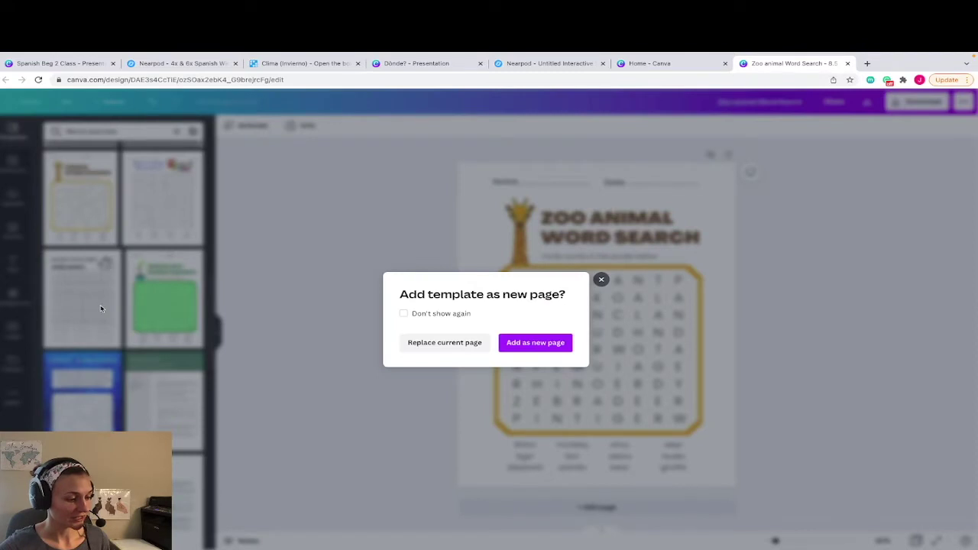
left_click(518, 346)
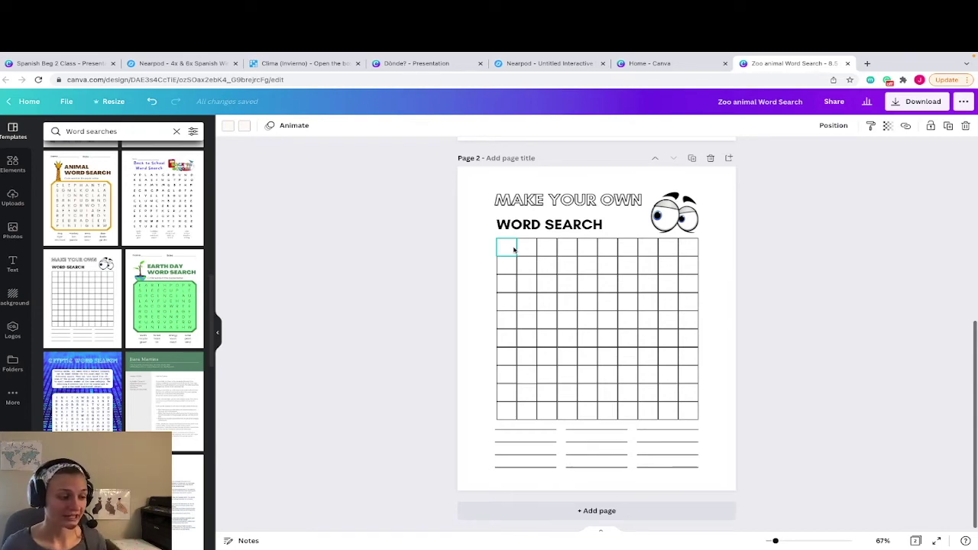
Put letters 'a' and 'n' in the first two grid cells, then add a blank third page
left_click(510, 250)
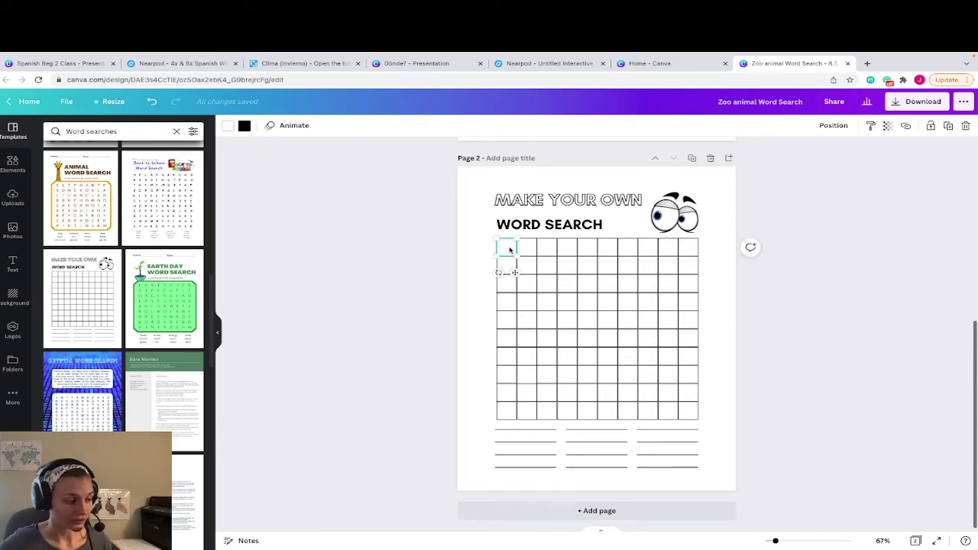
left_click(15, 266)
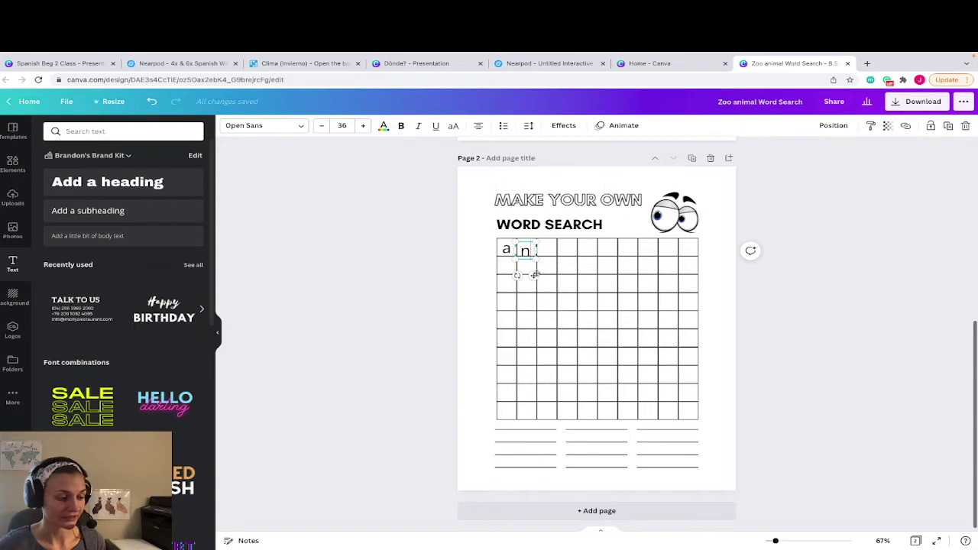
left_click_drag(537, 274, 535, 271)
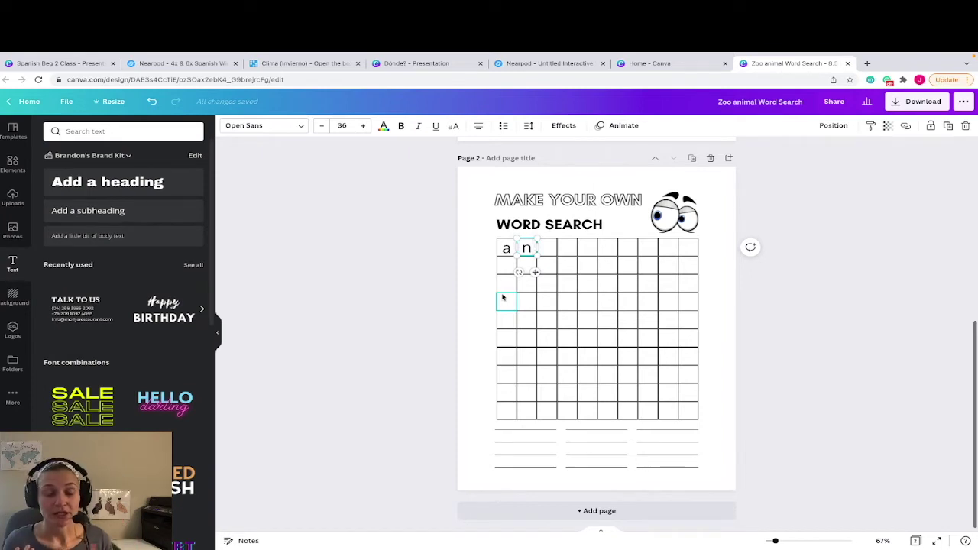
scroll(699, 252, "up", 1)
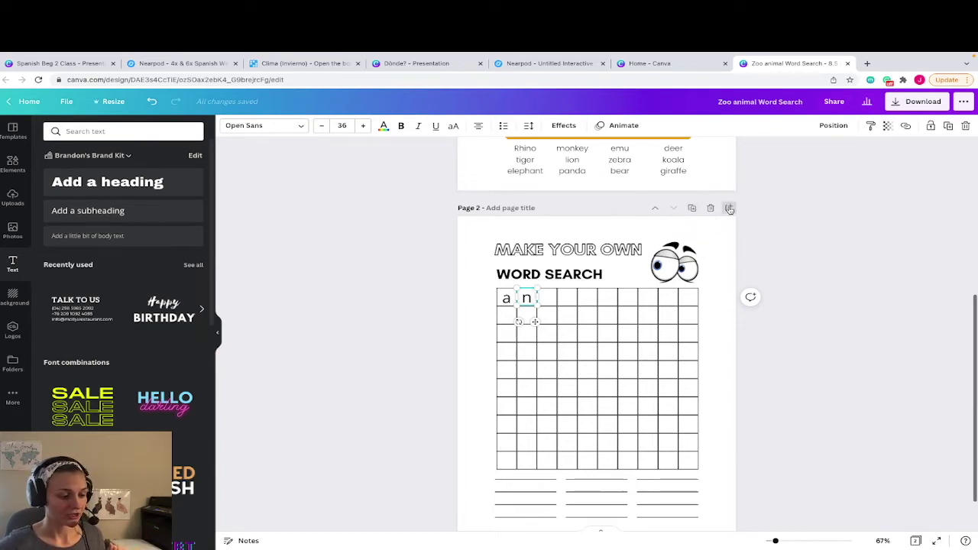
left_click(729, 208)
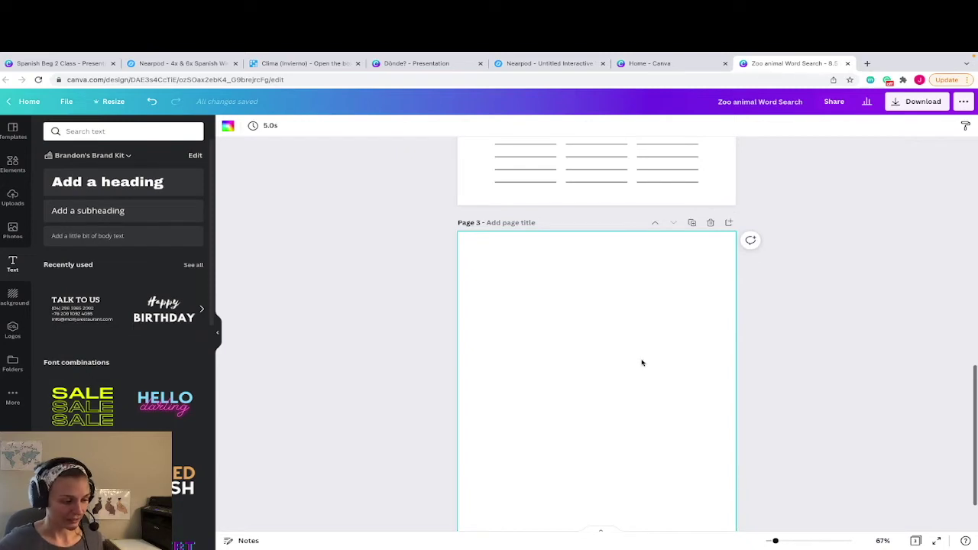
Search the Elements library for 'border' graphics
scroll(642, 362, "down", 1)
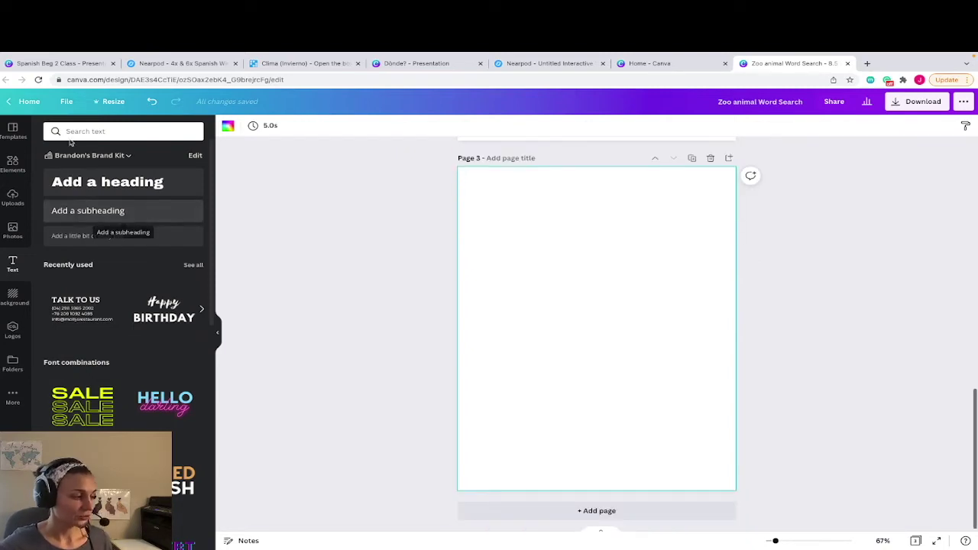
left_click(83, 131)
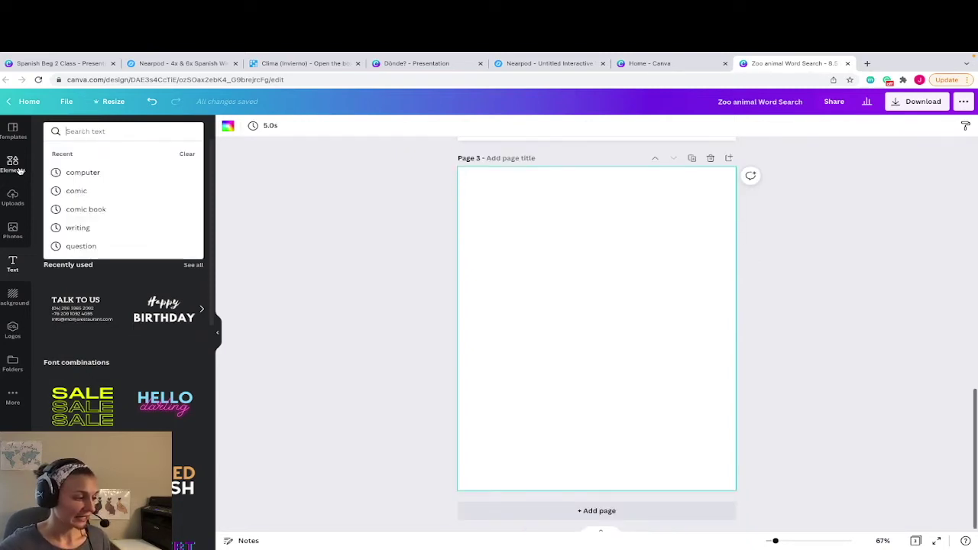
left_click(12, 162)
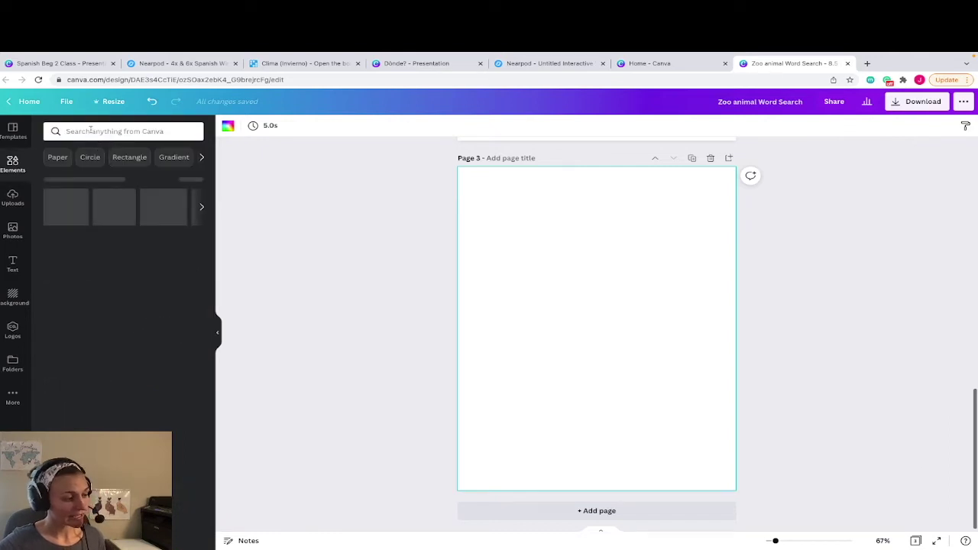
left_click(90, 131)
type("bord")
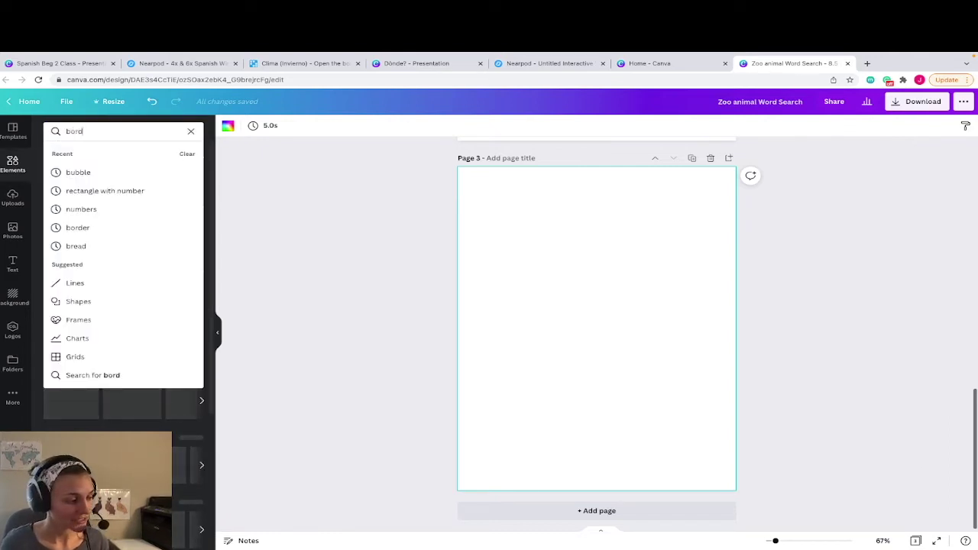
type("er")
key("Return")
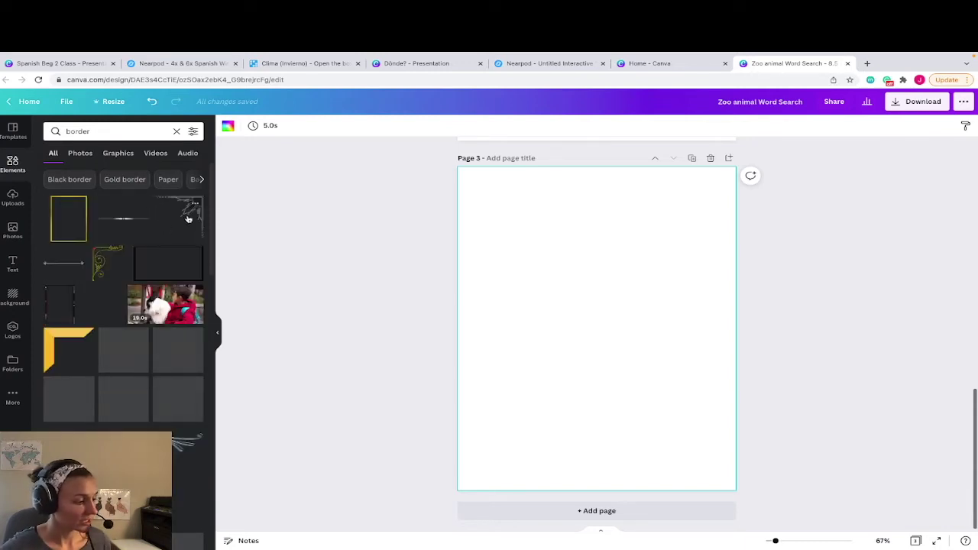
Place sunburst ornaments in page 3's corners, duplicating and flipping copies to fit each corner
left_click(188, 220)
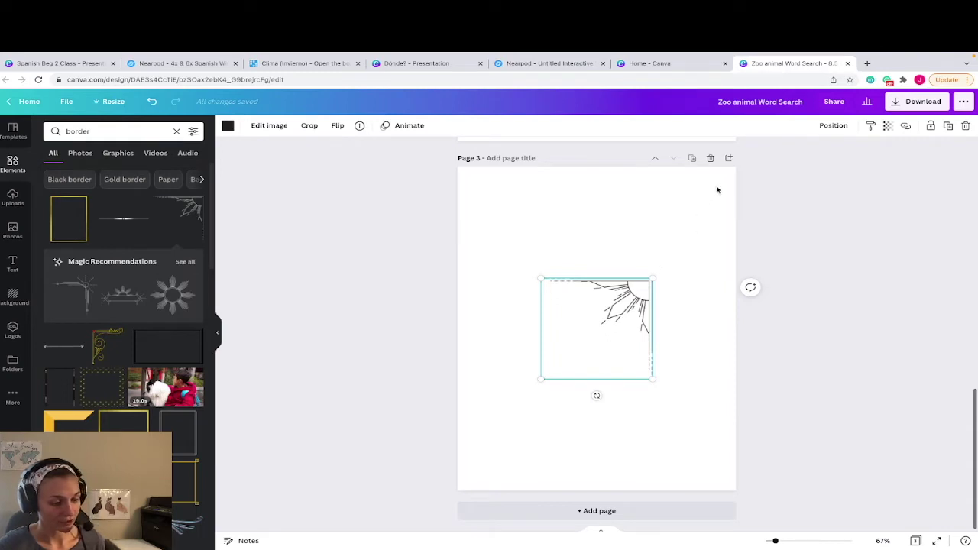
left_click_drag(612, 322, 718, 184)
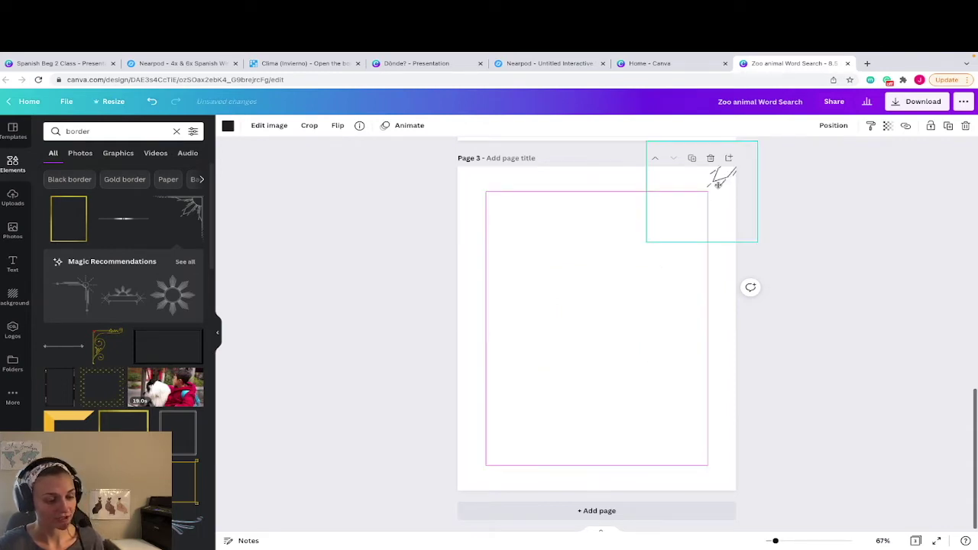
left_click_drag(646, 184, 615, 220)
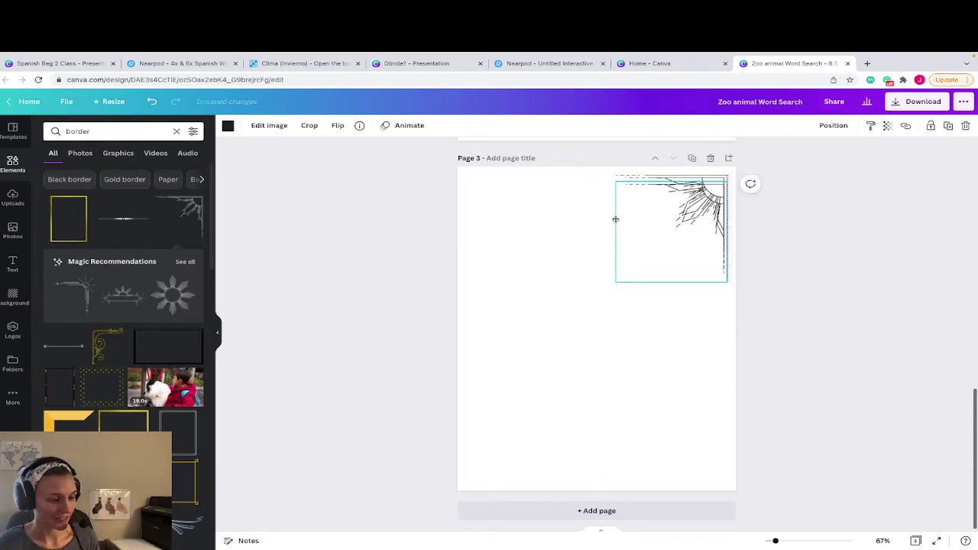
key("ctrl+d")
left_click(338, 125)
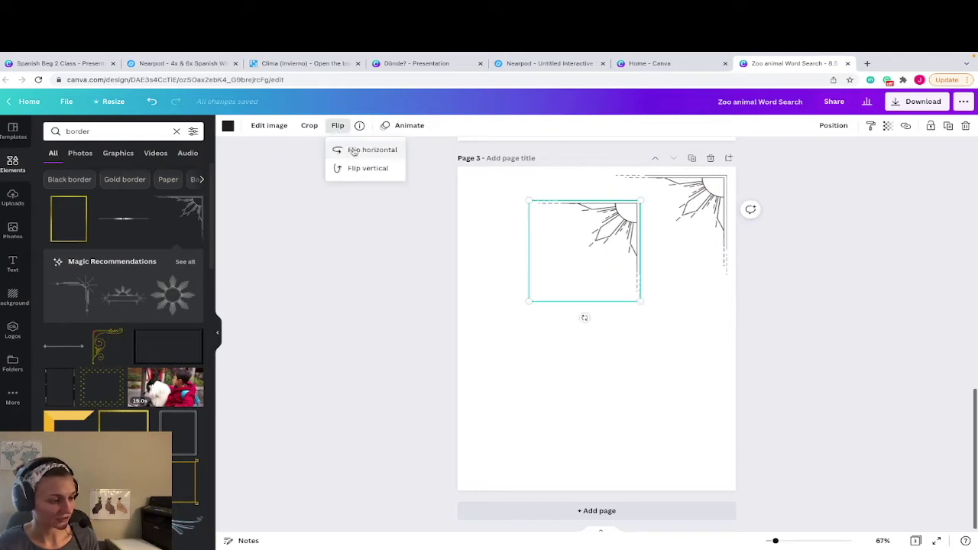
left_click(353, 150)
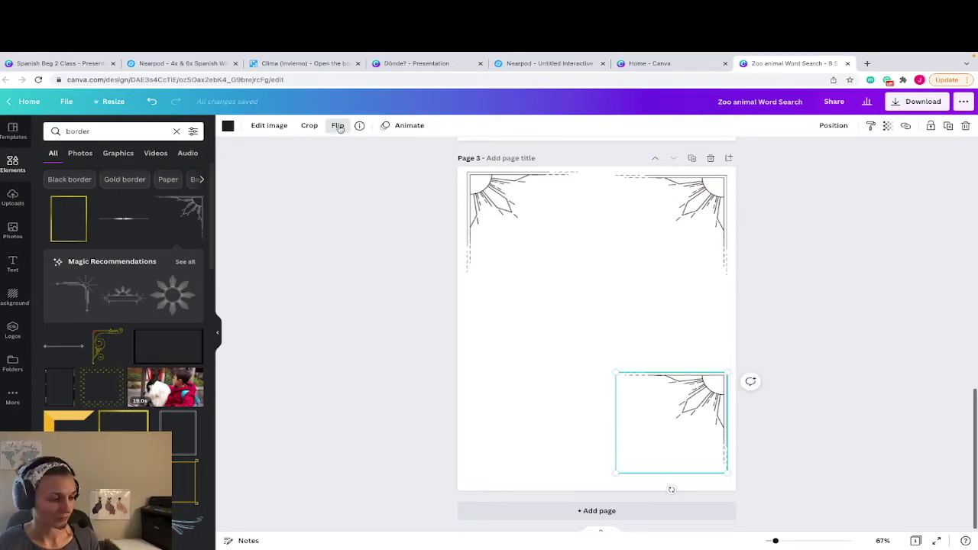
left_click(337, 125)
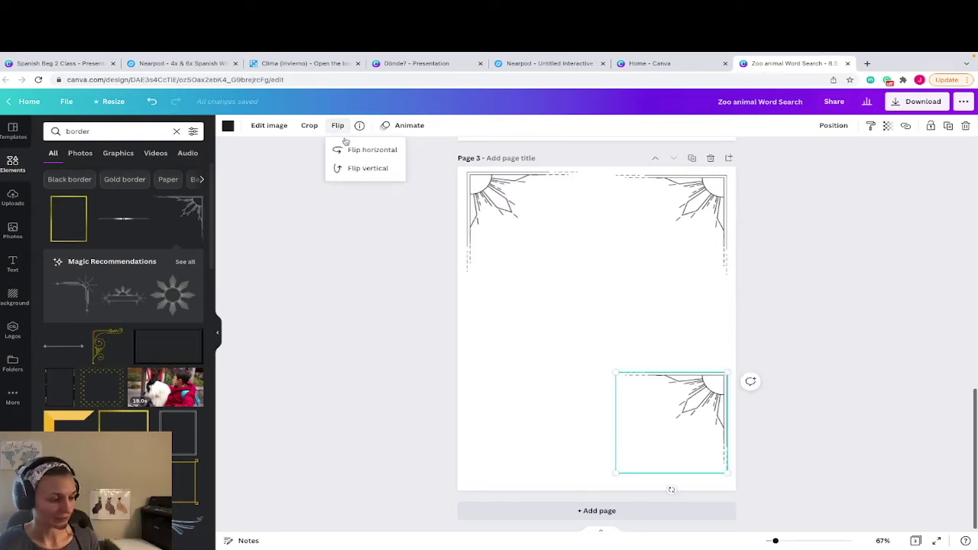
left_click(361, 168)
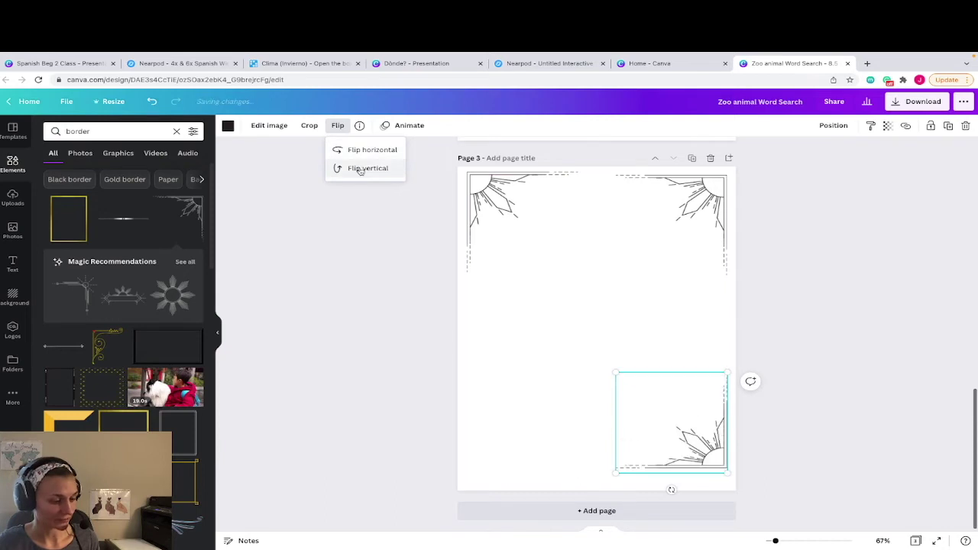
left_click(699, 450)
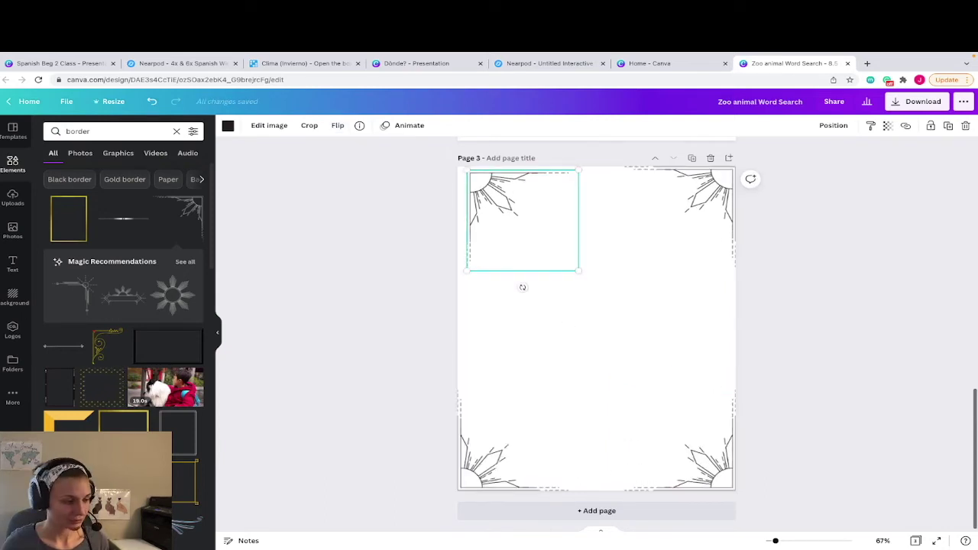
left_click_drag(523, 220, 515, 217)
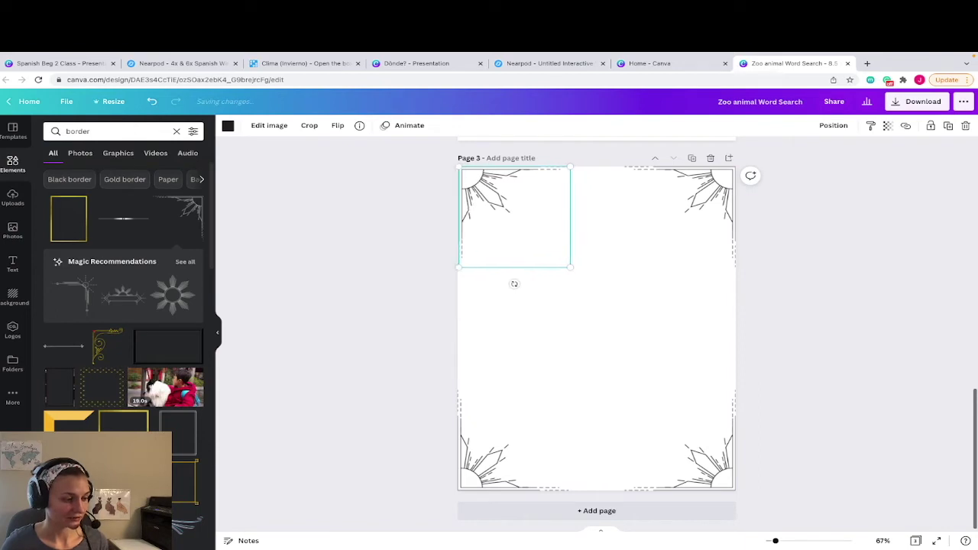
left_click(609, 321)
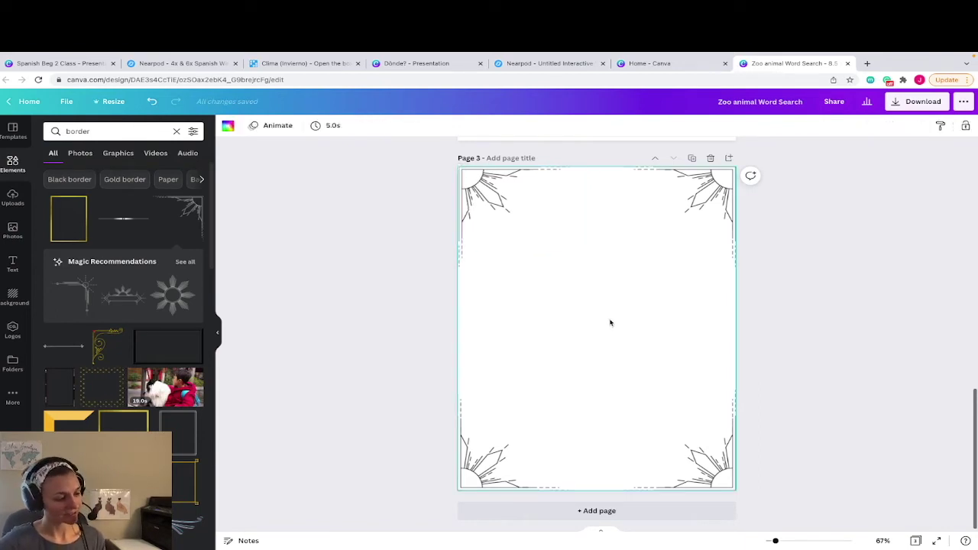
Replace the element search with 'square' to find square shapes
left_click(103, 131)
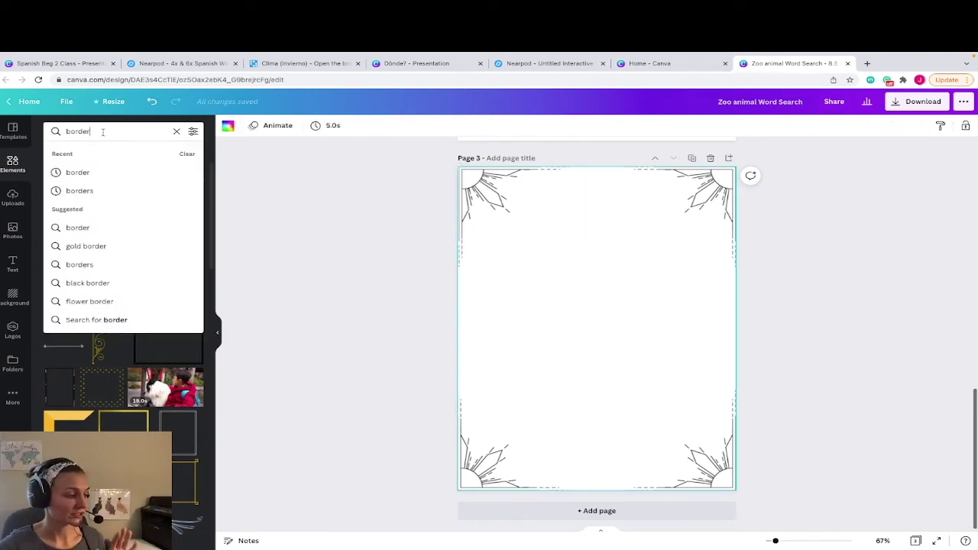
key("ctrl+a")
type("s")
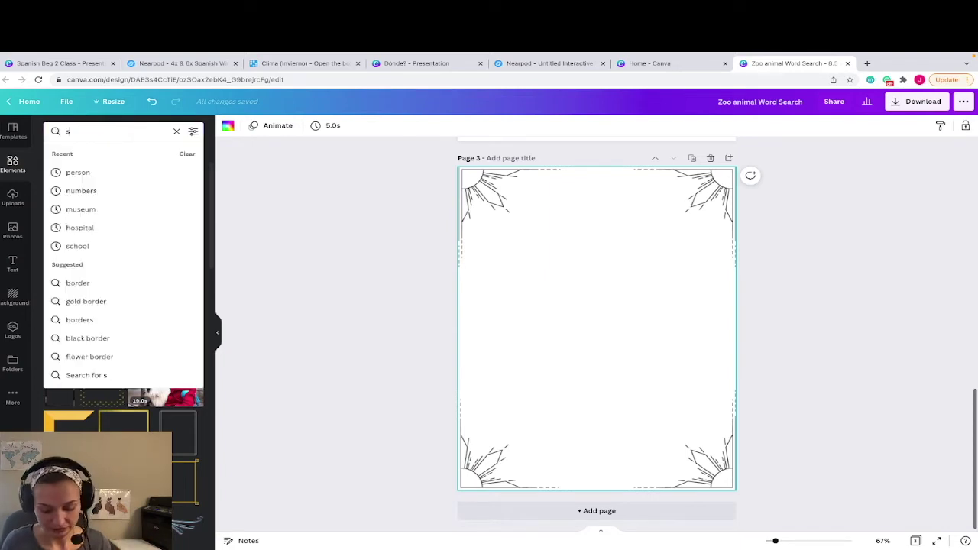
type("quare")
key("Return")
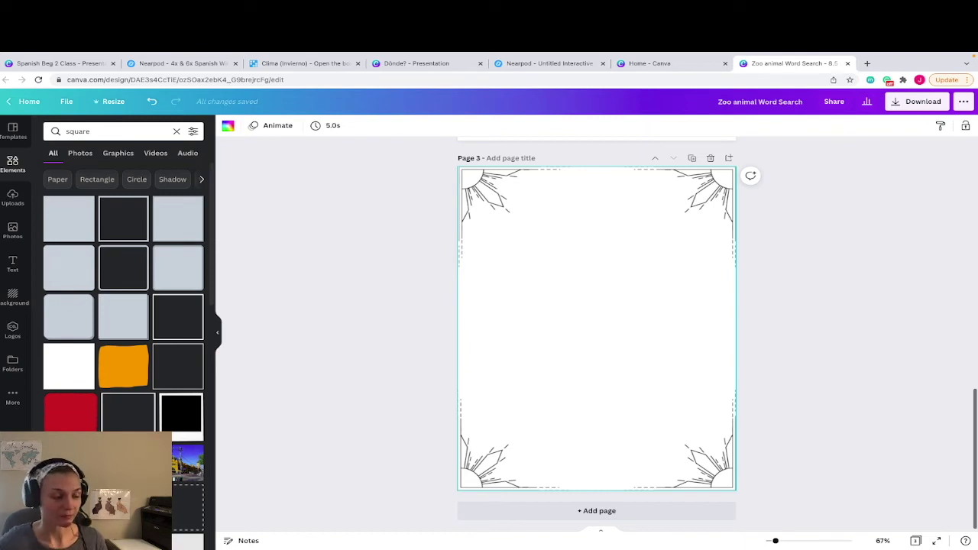
Add a black-outlined square, shrink it to a small cell, and duplicate it three times
left_click(125, 221)
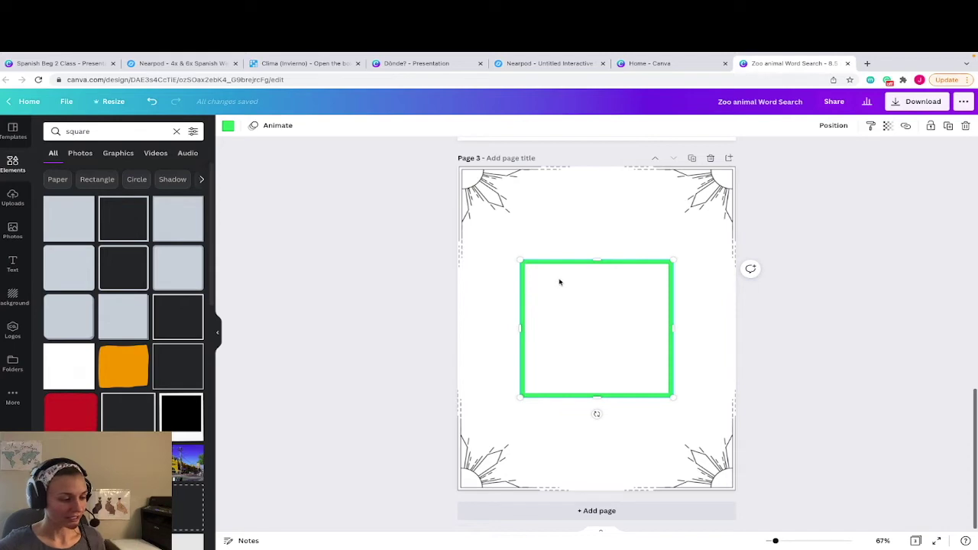
left_click(227, 125)
left_click(81, 175)
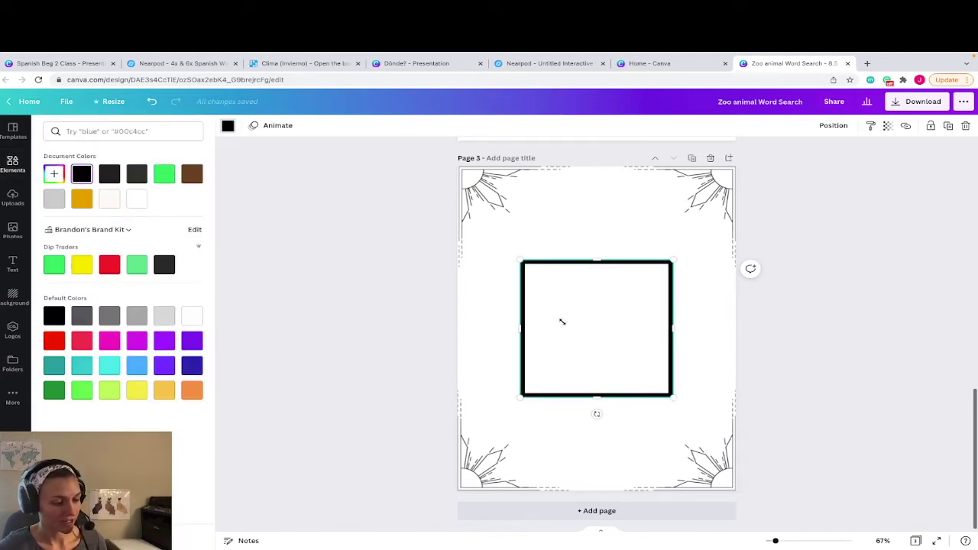
left_click_drag(561, 321, 543, 298)
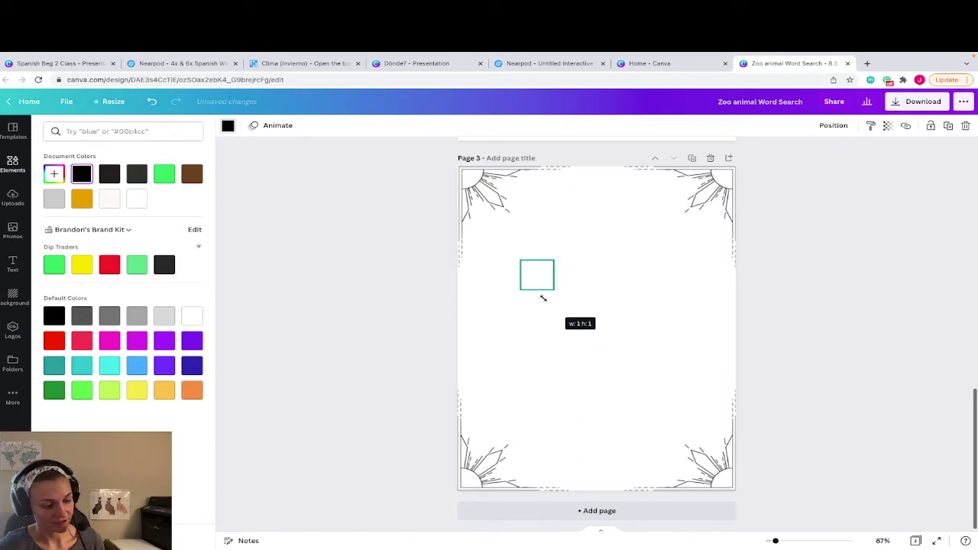
left_click_drag(544, 298, 547, 284)
key("ctrl+d")
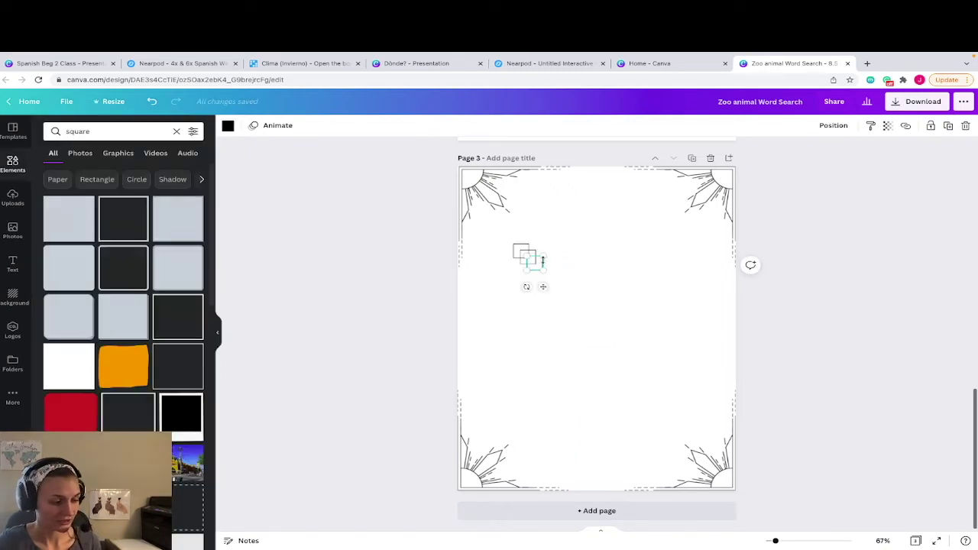
key("ctrl+d")
key("ctrl+d")
key("ctrl+d")
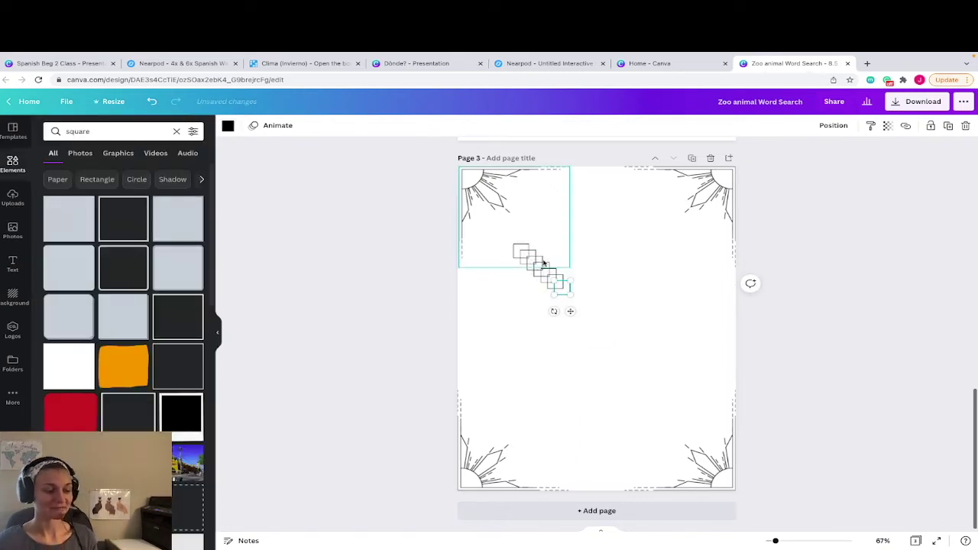
key("ctrl+d")
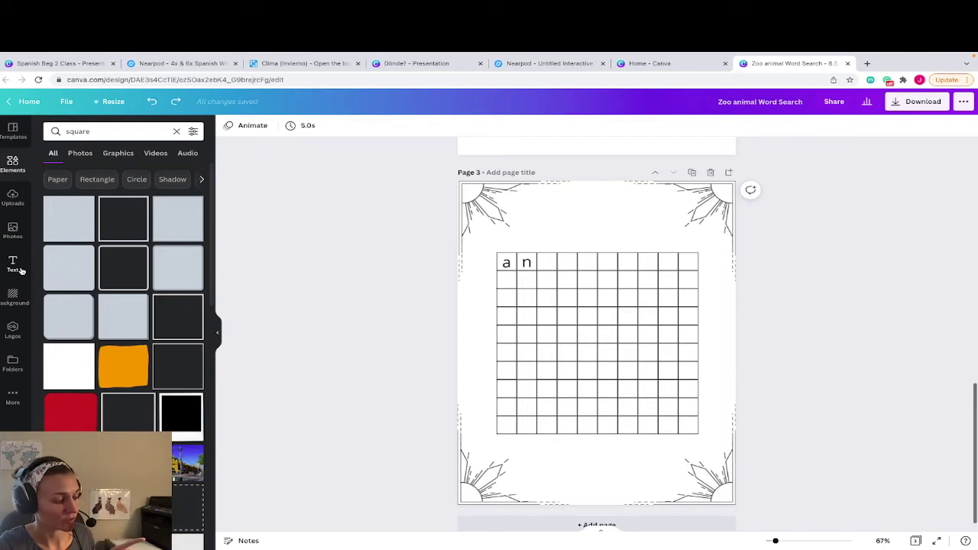
Add single-letter text boxes to the top row, placing t after 'a n' to spell ant
left_click(13, 265)
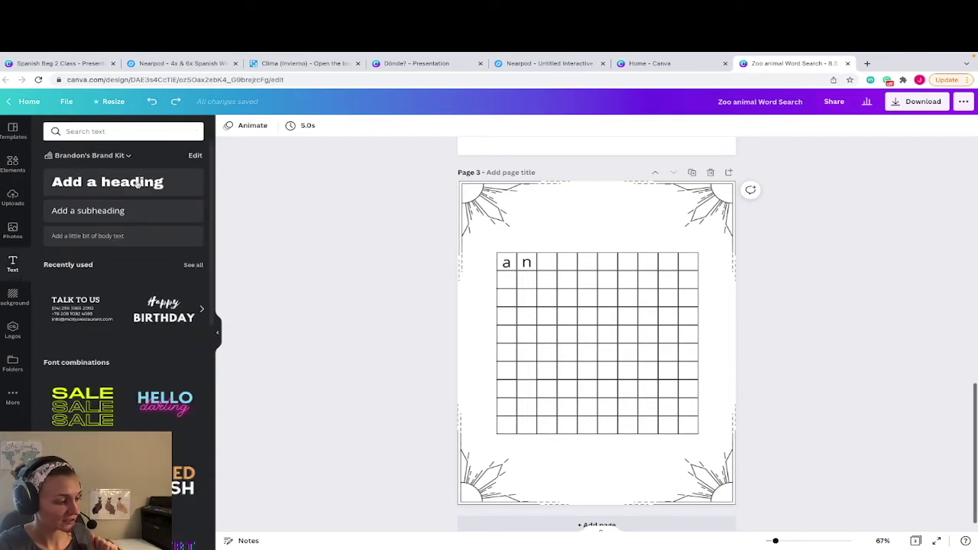
left_click(74, 213)
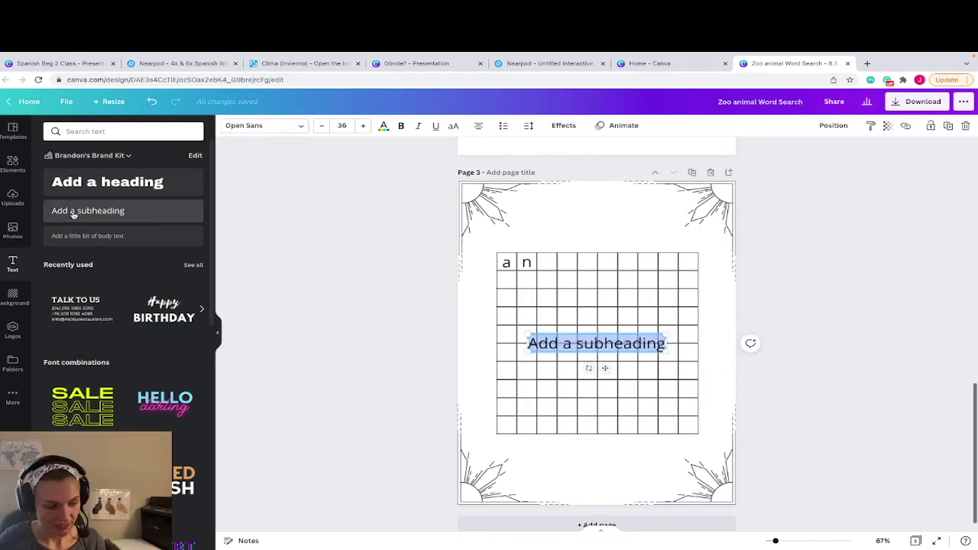
key("BackSpace")
type("l")
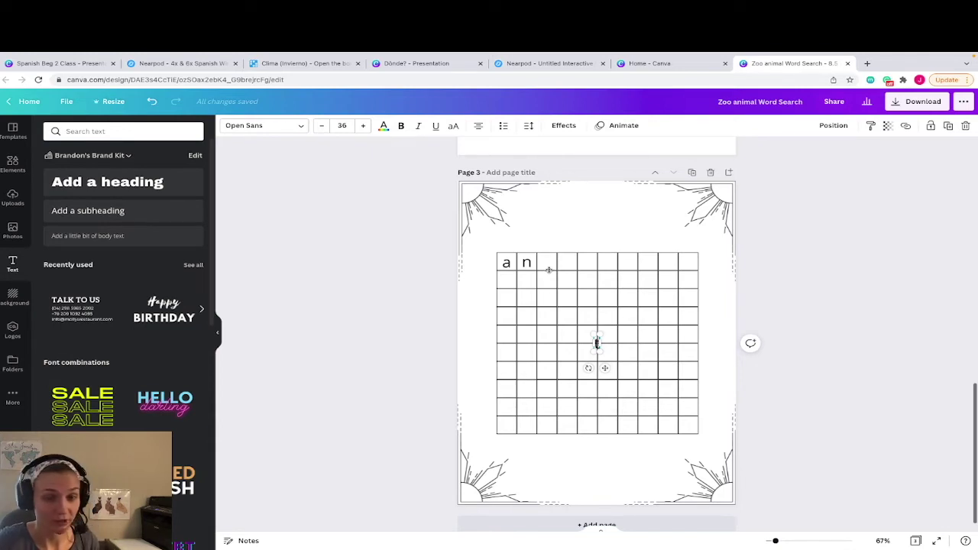
left_click_drag(549, 270, 547, 263)
left_click(599, 234)
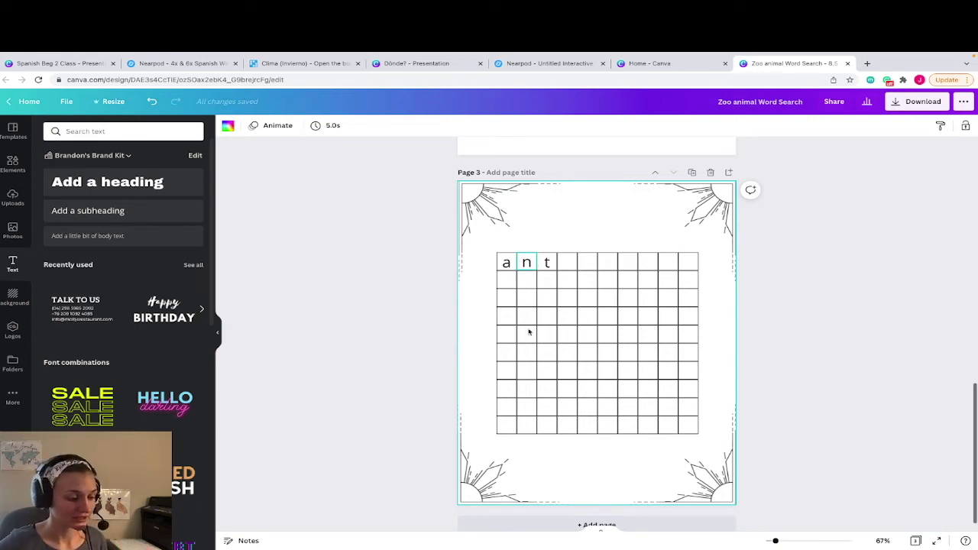
Add an 'ant' word label below the grid at the lower left
left_click(140, 217)
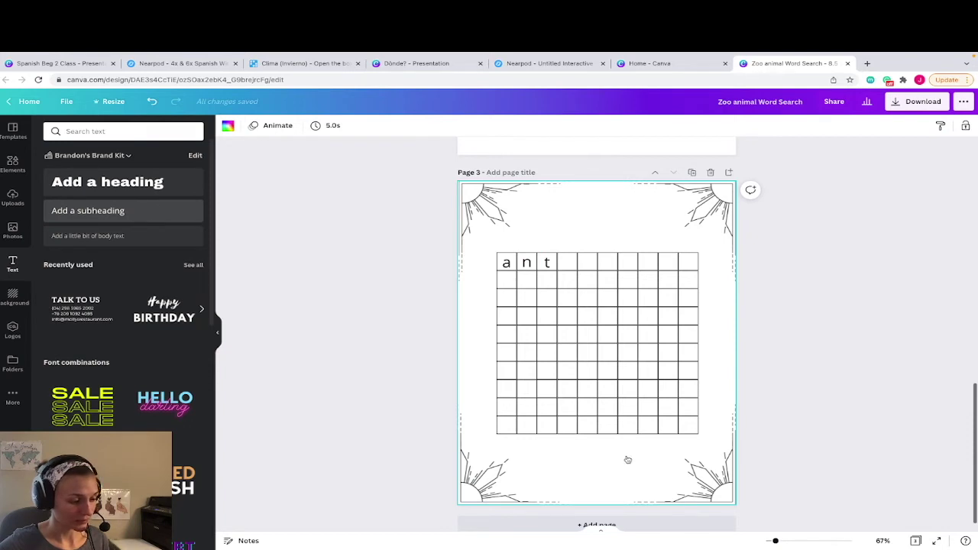
type("ant")
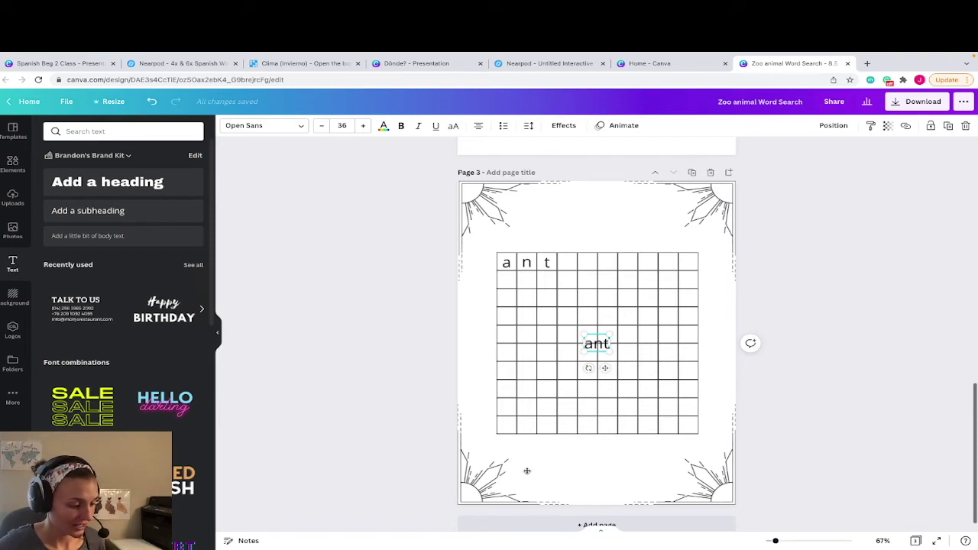
left_click_drag(527, 471, 551, 483)
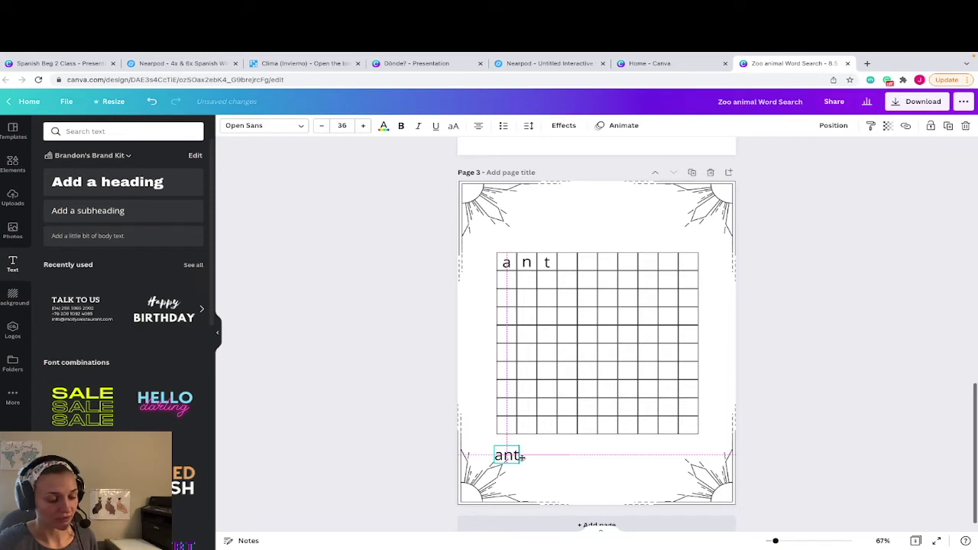
left_click(522, 459)
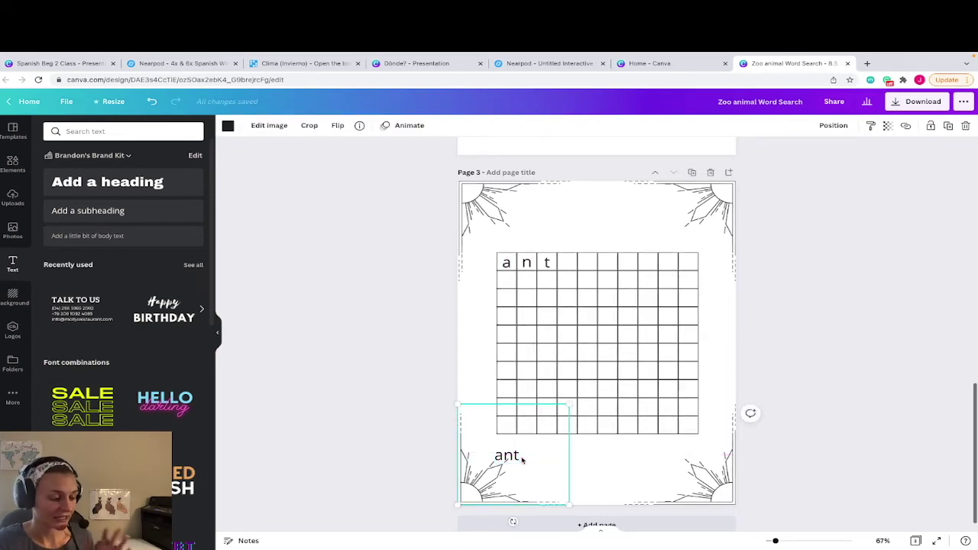
Change a grid letter to b to begin butterfly down a column
left_click(607, 281)
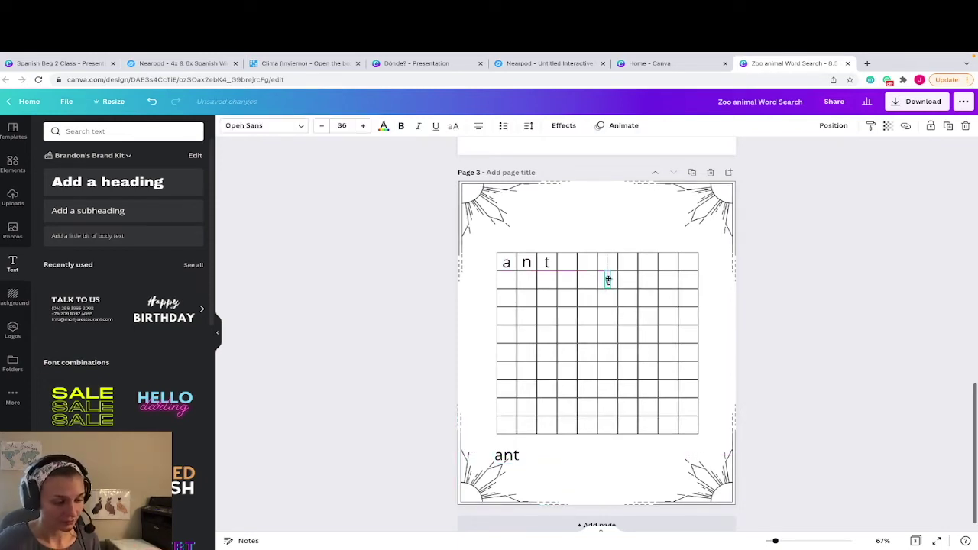
type("b")
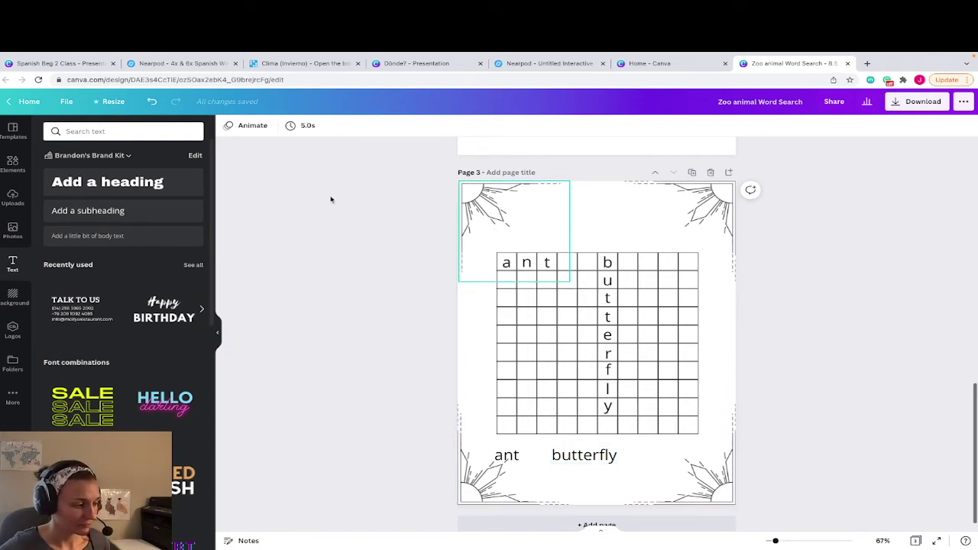
left_click(128, 214)
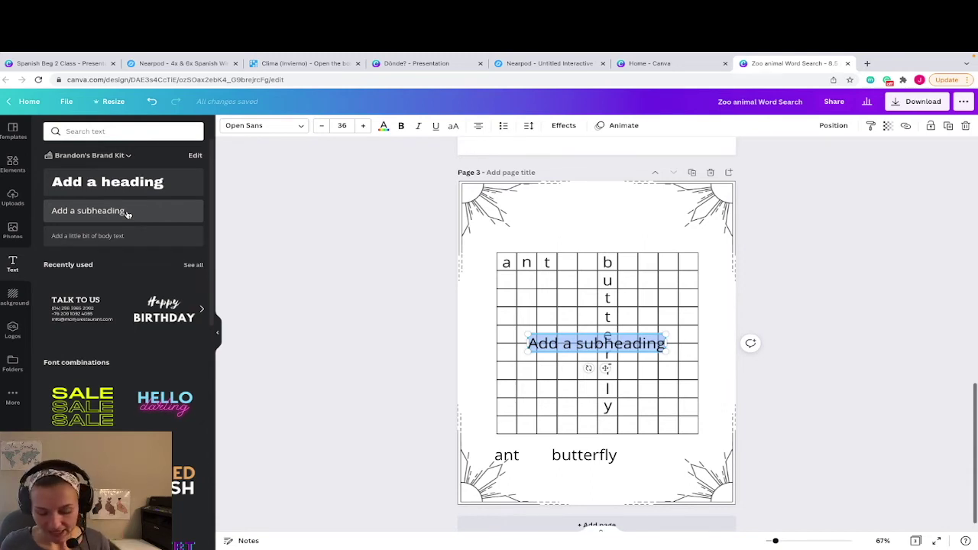
Fill empty grid cells with k filler letters
type("k")
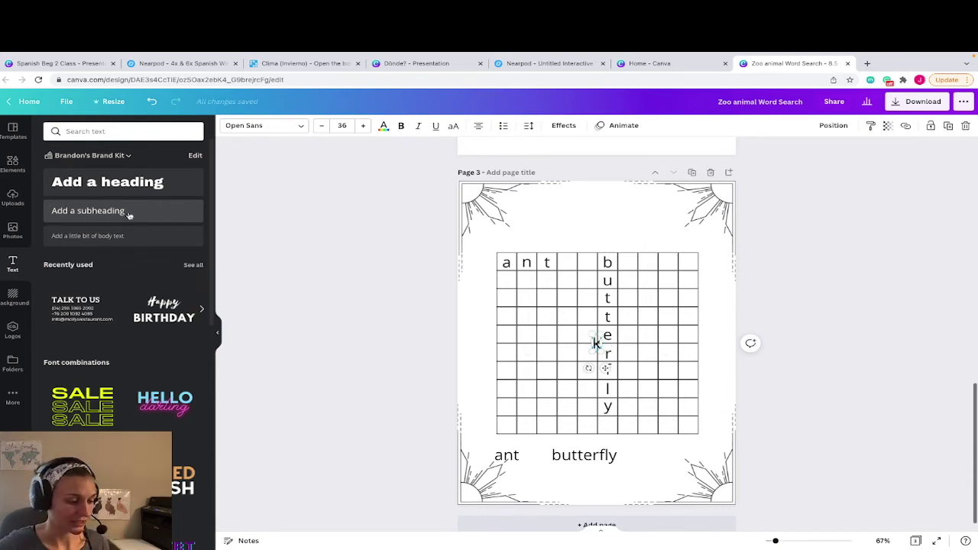
left_click_drag(597, 343, 592, 338)
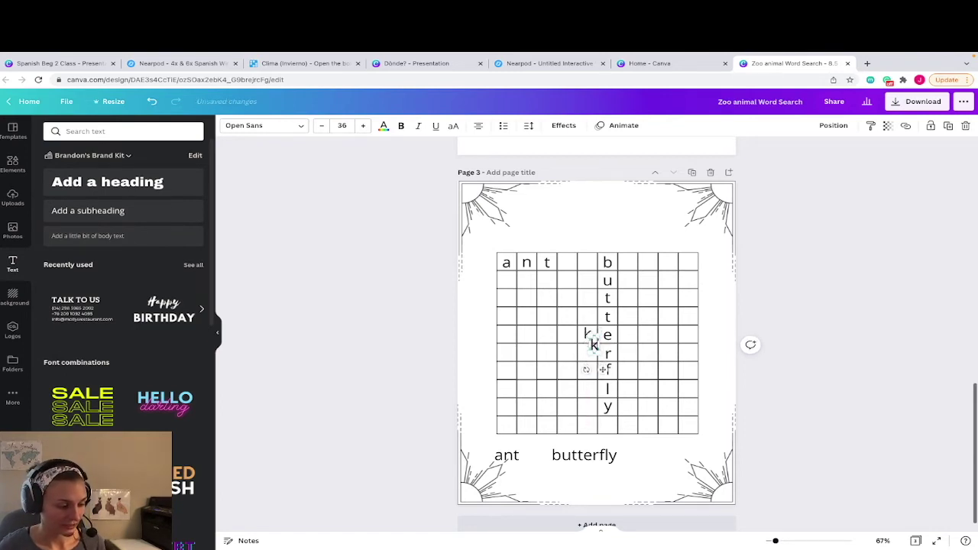
mouse_move(592, 339)
left_mouse_down()
mouse_move(576, 375)
mouse_move(582, 399)
left_mouse_up()
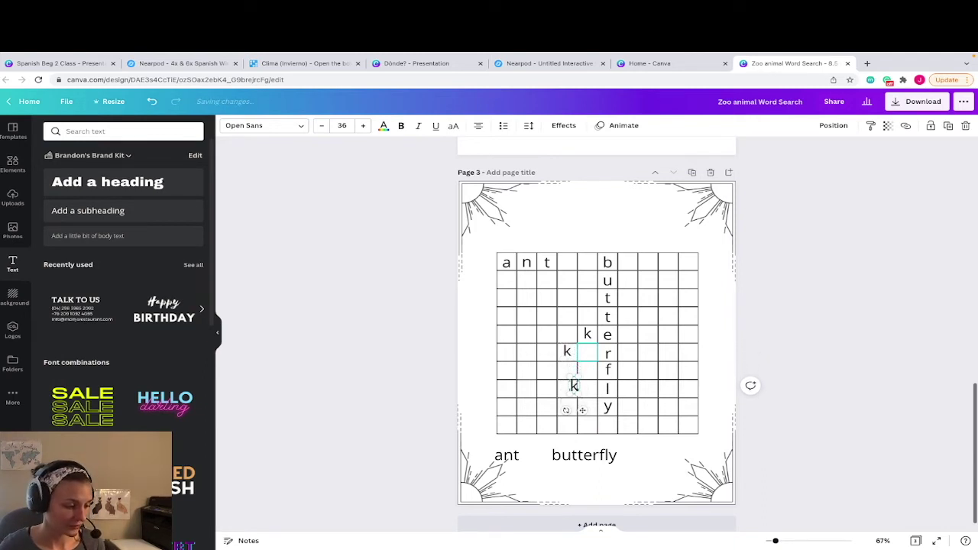
left_click_drag(582, 399, 576, 412)
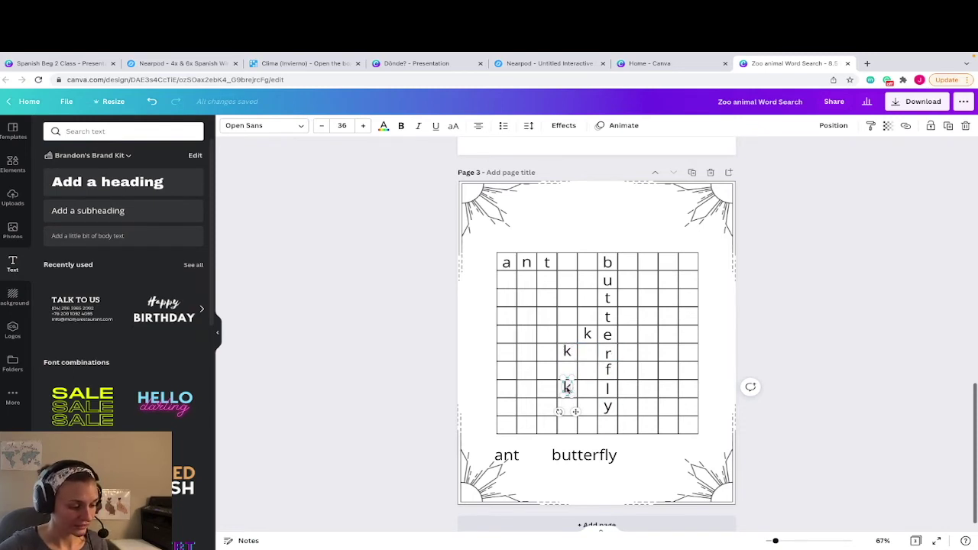
Replace two of the k filler letters with c and d
key("Return")
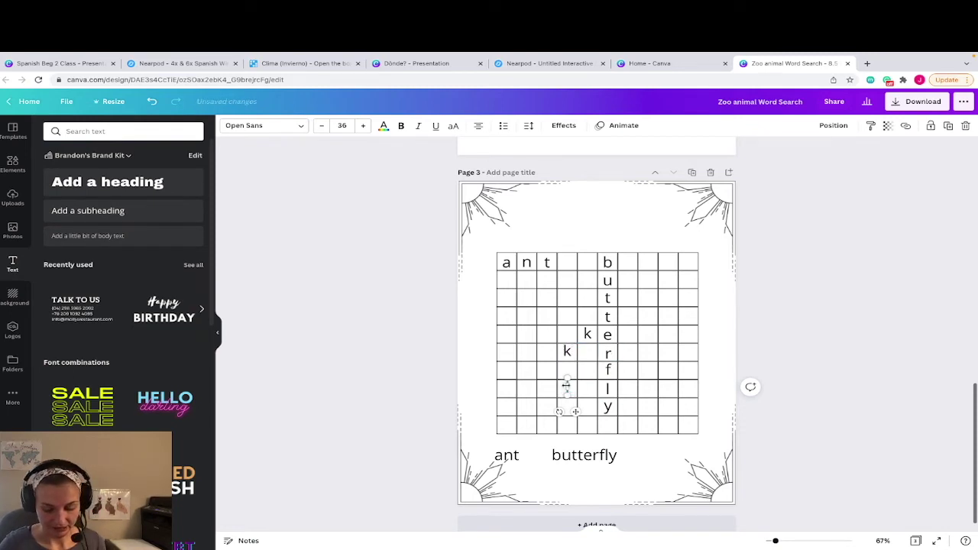
type("c")
key("BackSpace")
type("c")
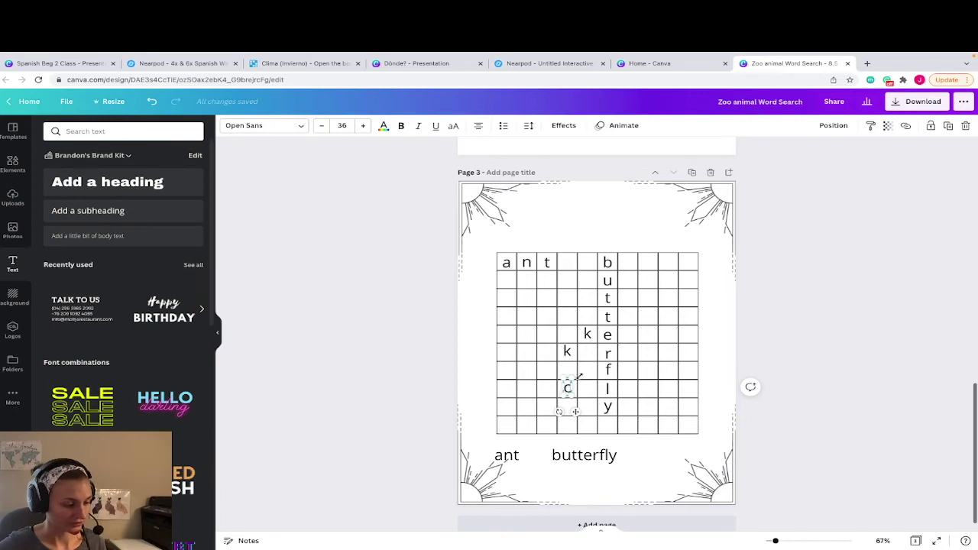
left_click(587, 333)
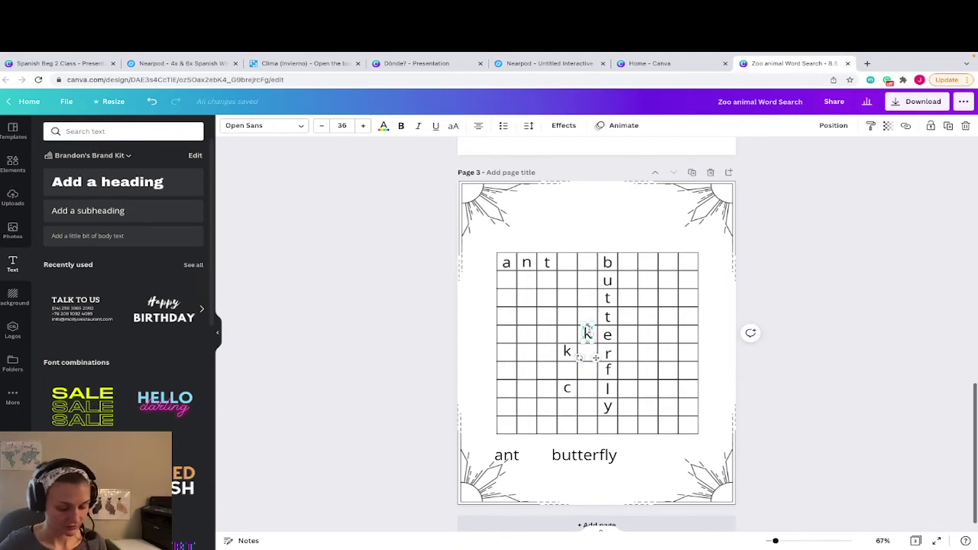
key("BackSpace")
type("d")
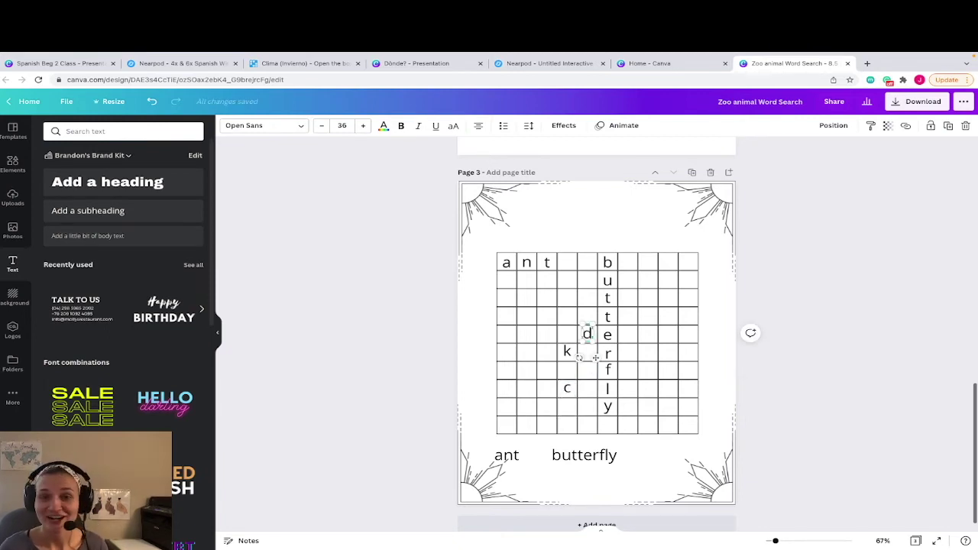
left_click(611, 209)
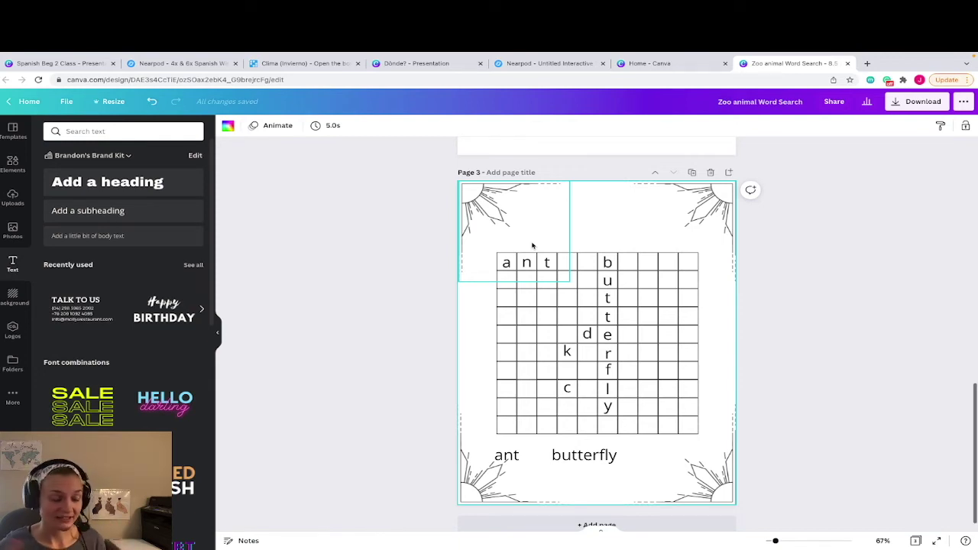
key("ctrl+v")
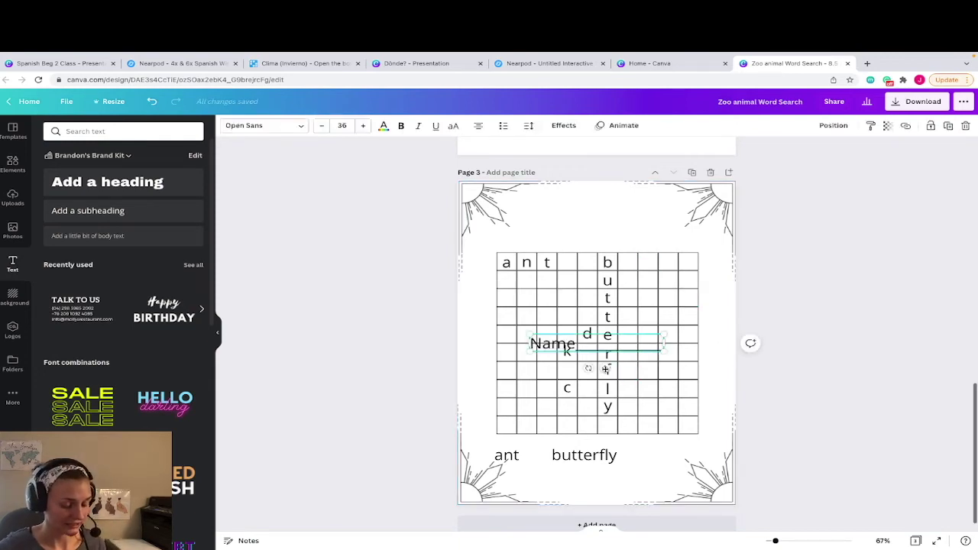
Move the pasted Name line above the grid and search Elements for 'bugs'
left_click_drag(605, 369, 572, 259)
left_click(753, 288)
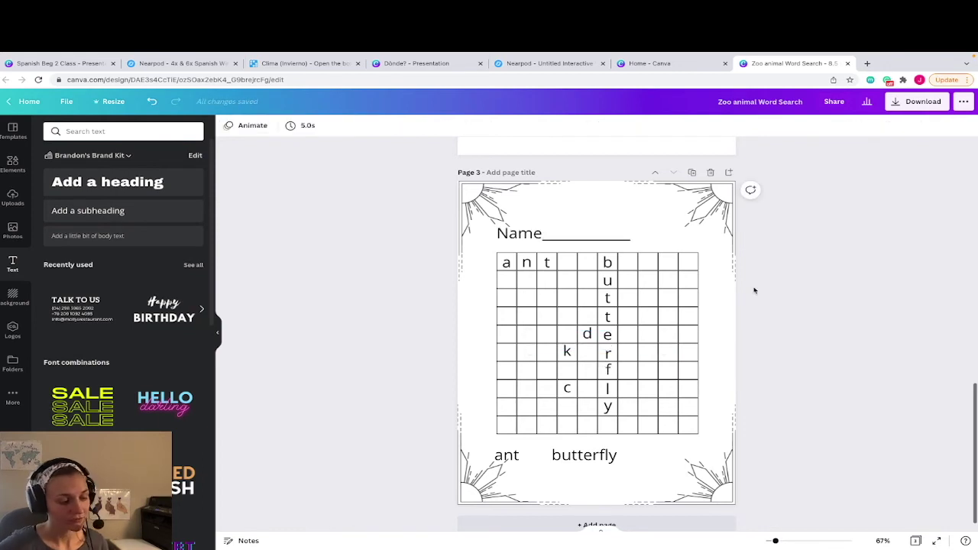
left_click(13, 162)
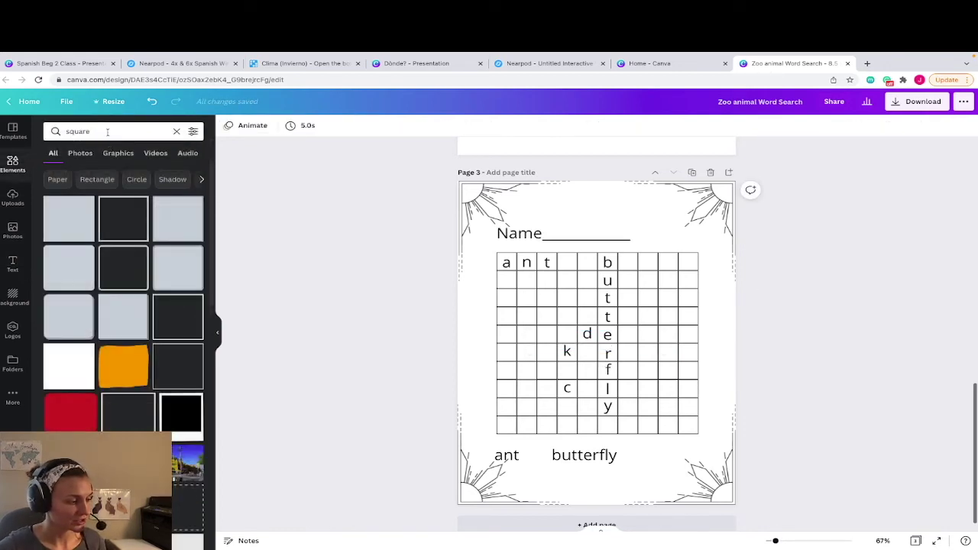
left_click(107, 131)
key("BackSpace")
key("BackSpace")
key("BackSpace")
key("BackSpace")
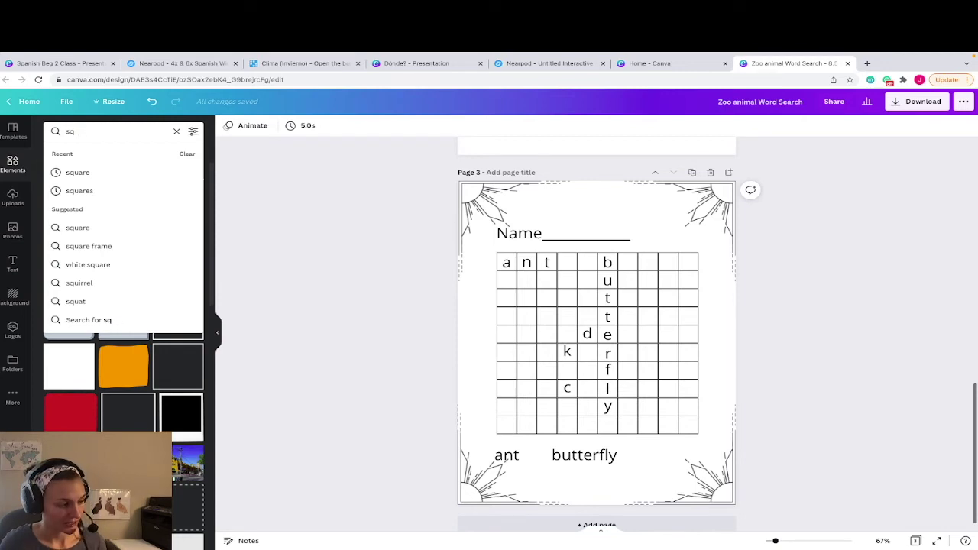
key("BackSpace")
key("BackSpace")
type("bugs")
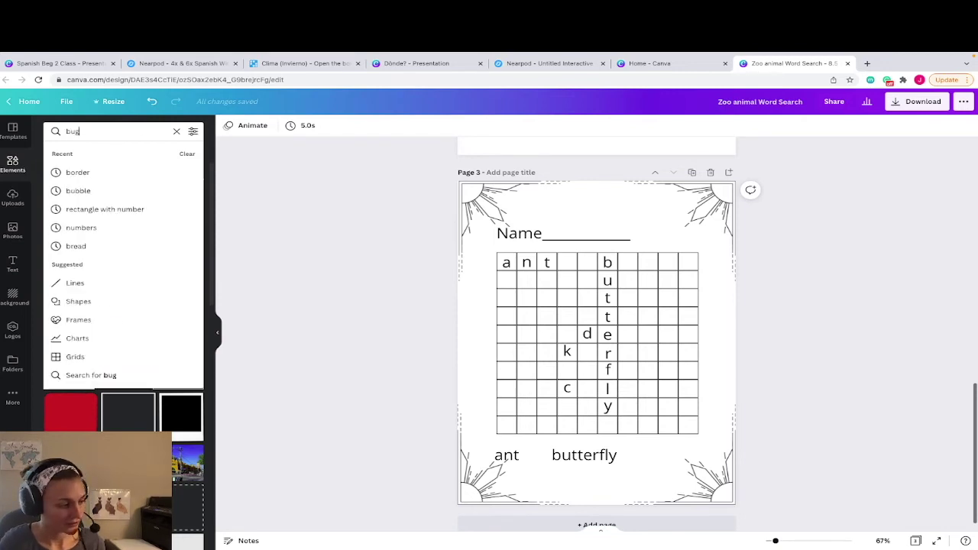
key("Return")
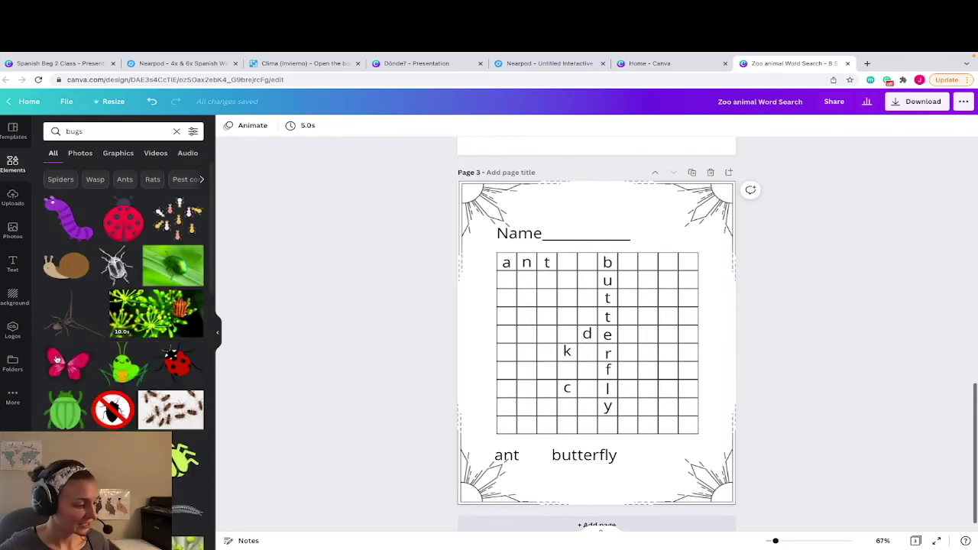
Add a bug graphic, recolour it black, and shrink it into the top-right corner
scroll(146, 383, "down", 2)
scroll(145, 384, "down", 1)
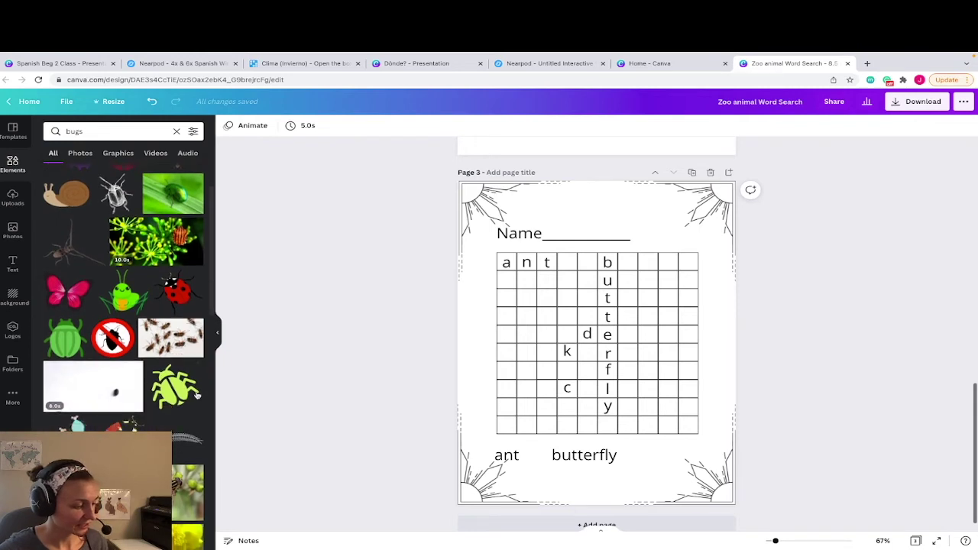
left_click_drag(569, 388, 653, 382)
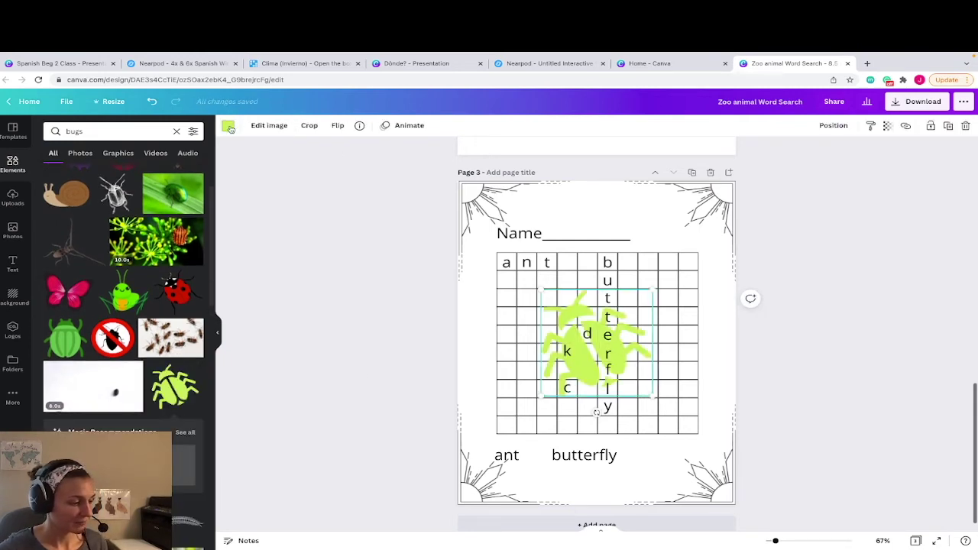
left_click(228, 125)
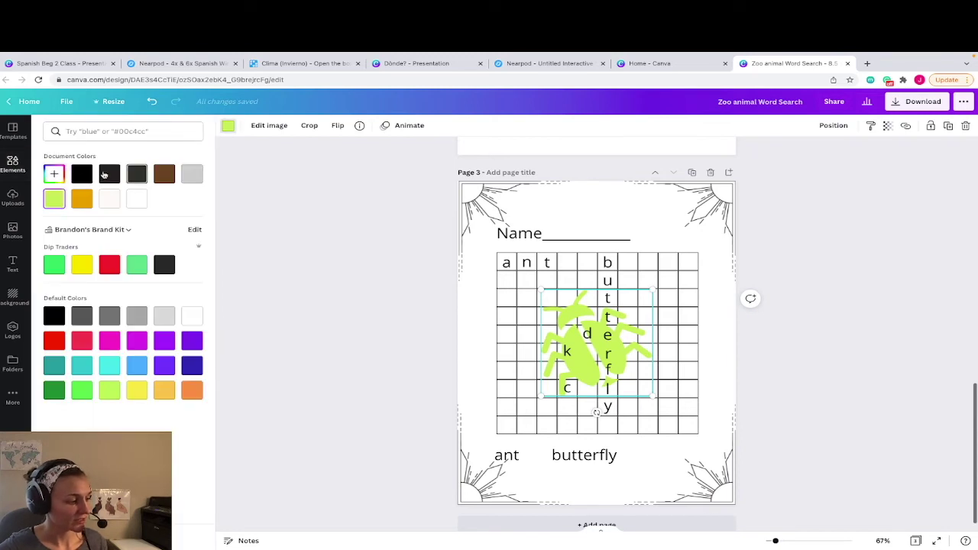
left_click(82, 173)
left_click_drag(606, 382, 606, 283)
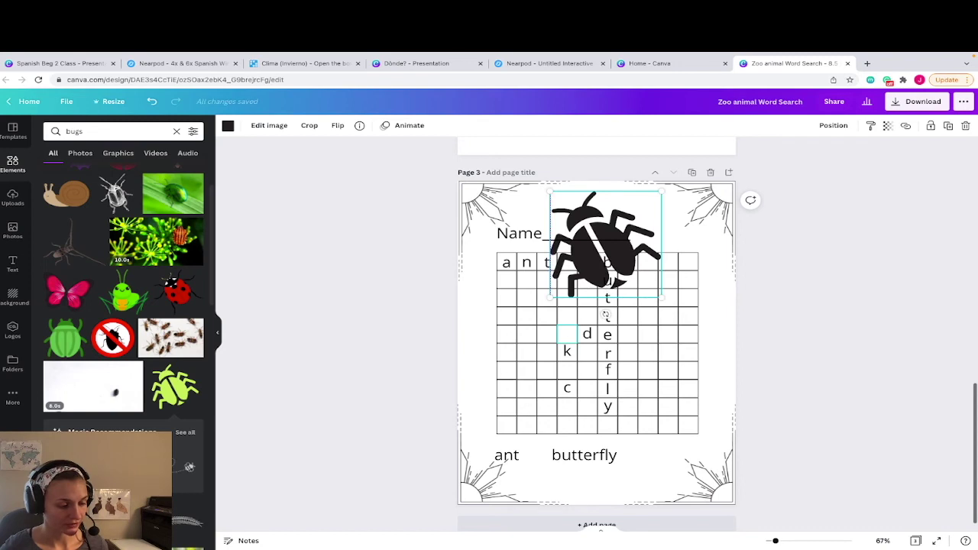
left_click_drag(606, 282, 627, 281)
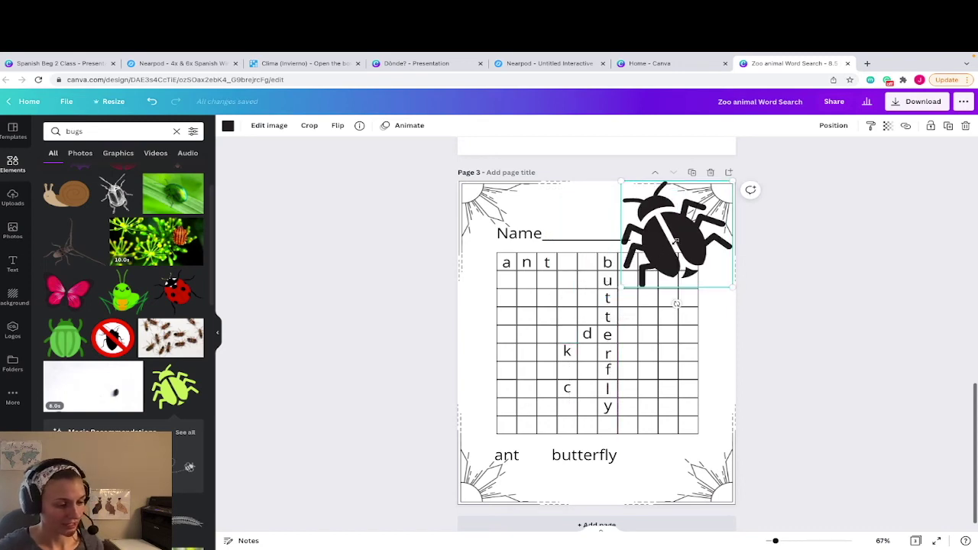
left_click_drag(676, 242, 665, 252)
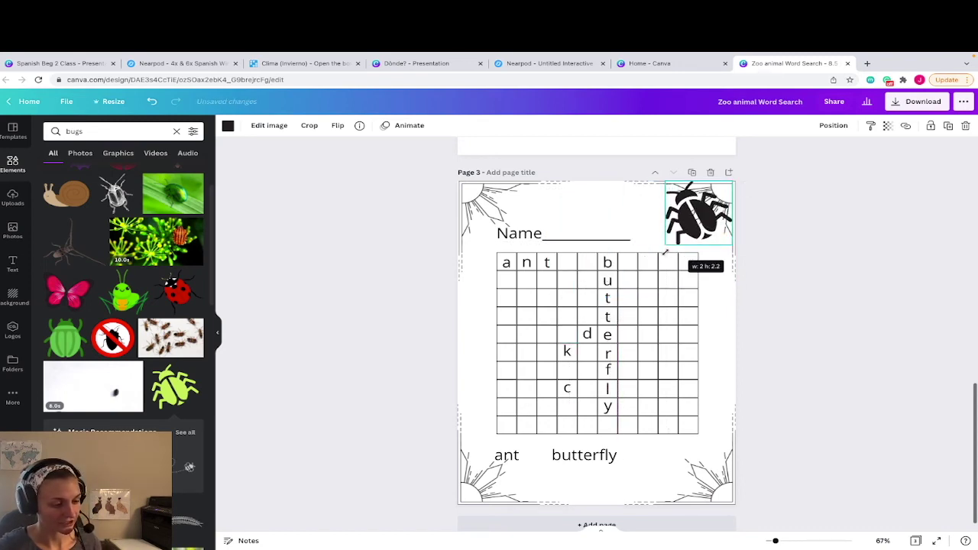
left_click(771, 238)
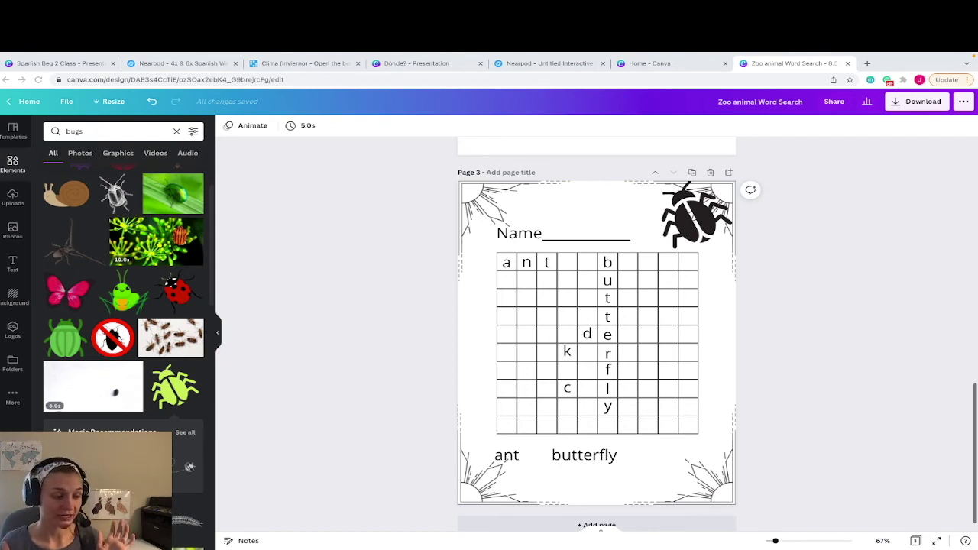
From Page 1, open Download and list the file types (PNG, JPG, PDF)
scroll(537, 289, "up", 3)
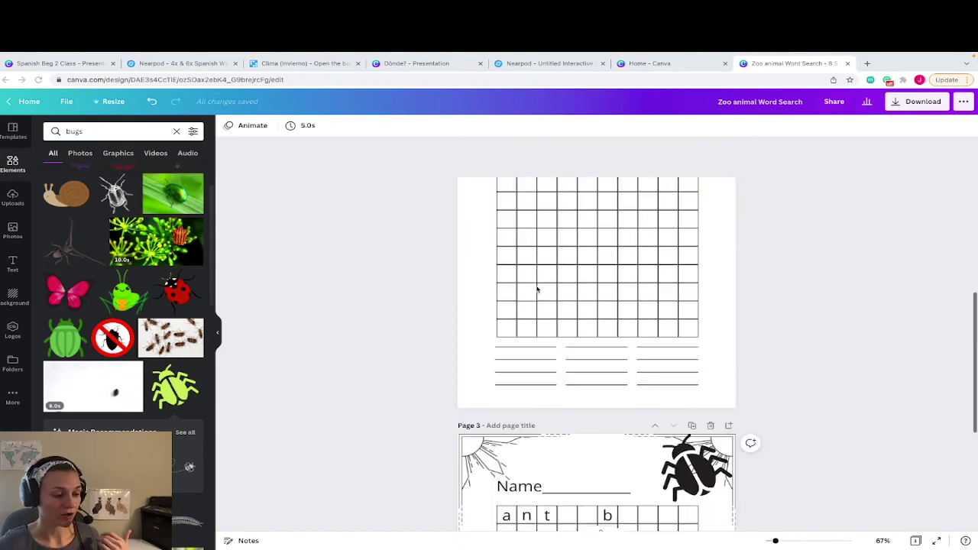
scroll(537, 289, "up", 2)
scroll(537, 290, "up", 2)
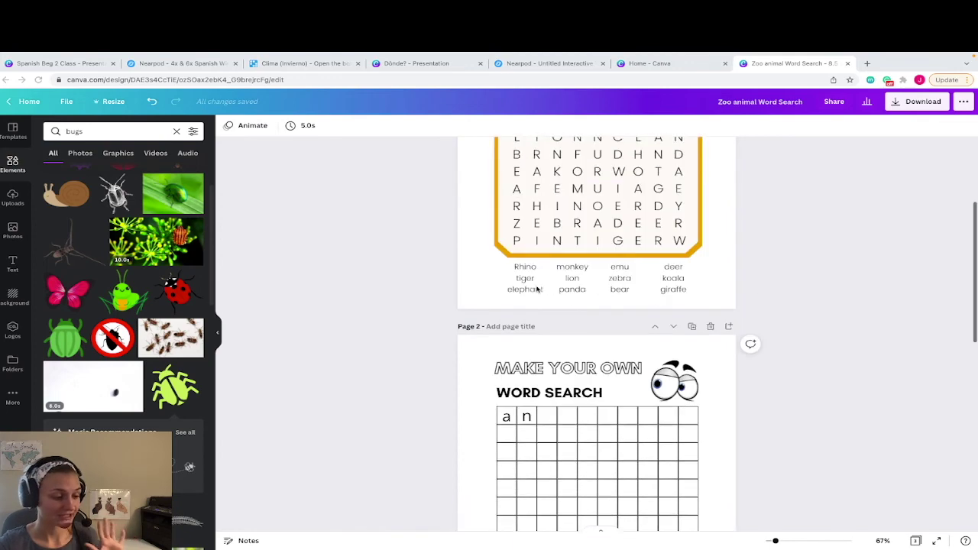
scroll(537, 290, "up", 3)
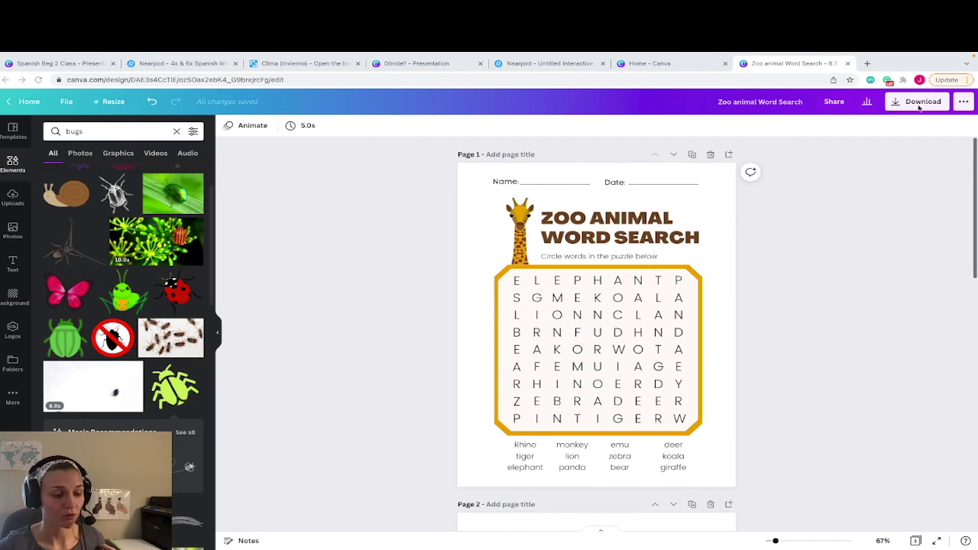
left_click(910, 105)
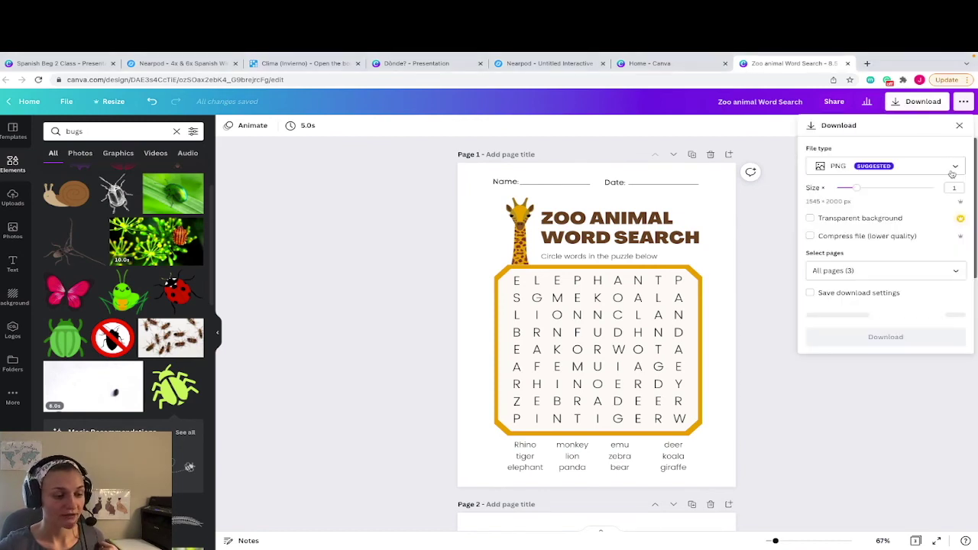
left_click(955, 170)
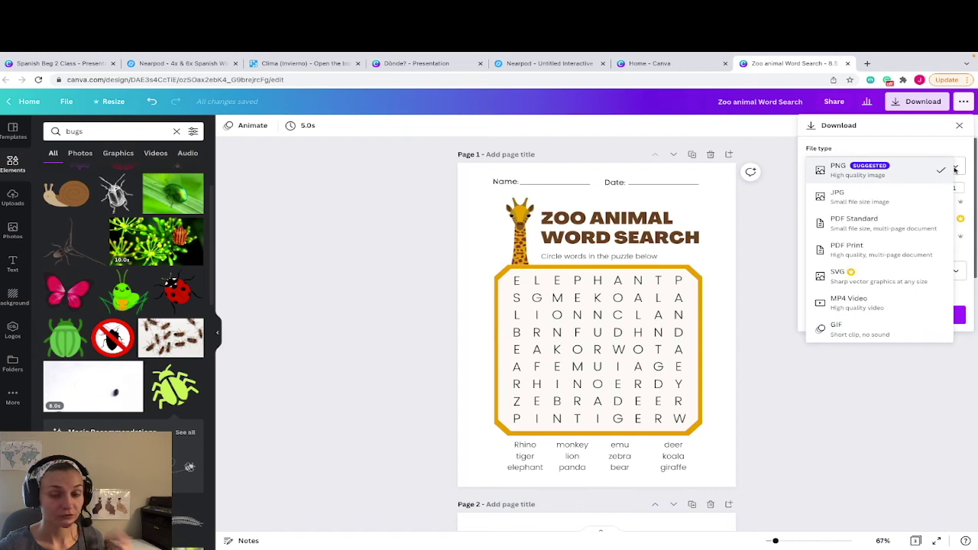